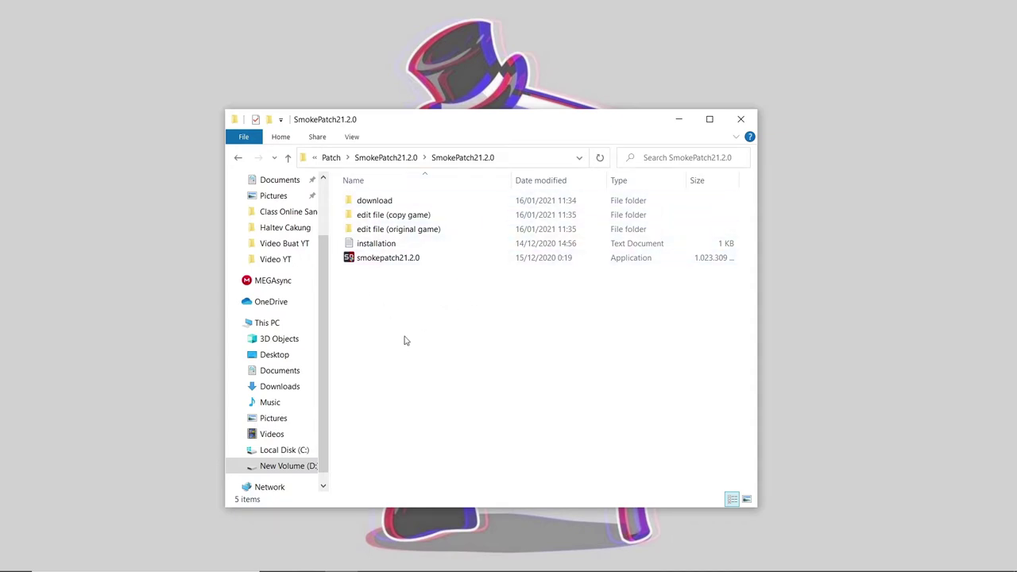
- Switch to Chrome and review the SmokePatch21 v3 release notes and the download links for the full patch and update
mouse_move(493, 570)
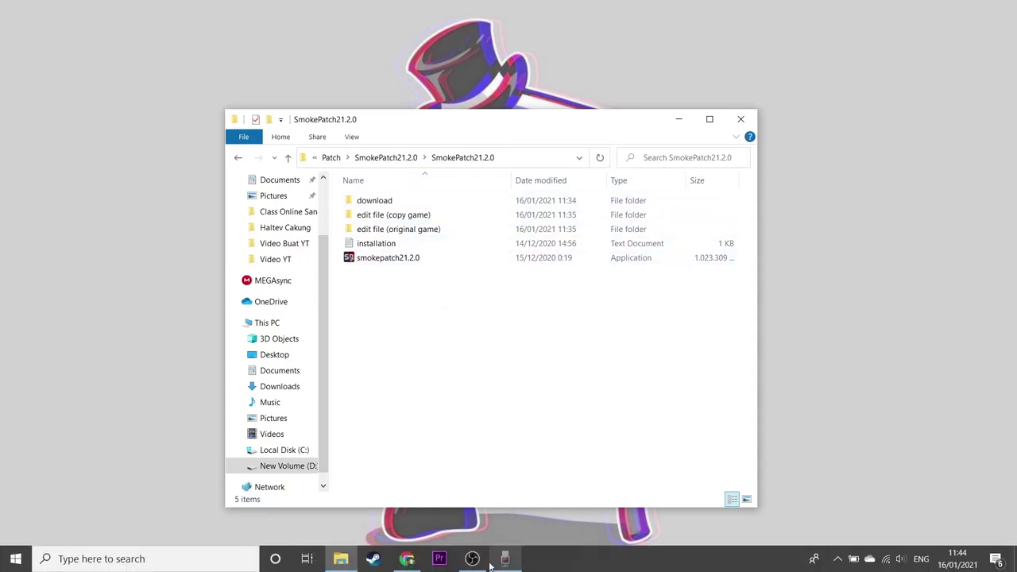
click(406, 559)
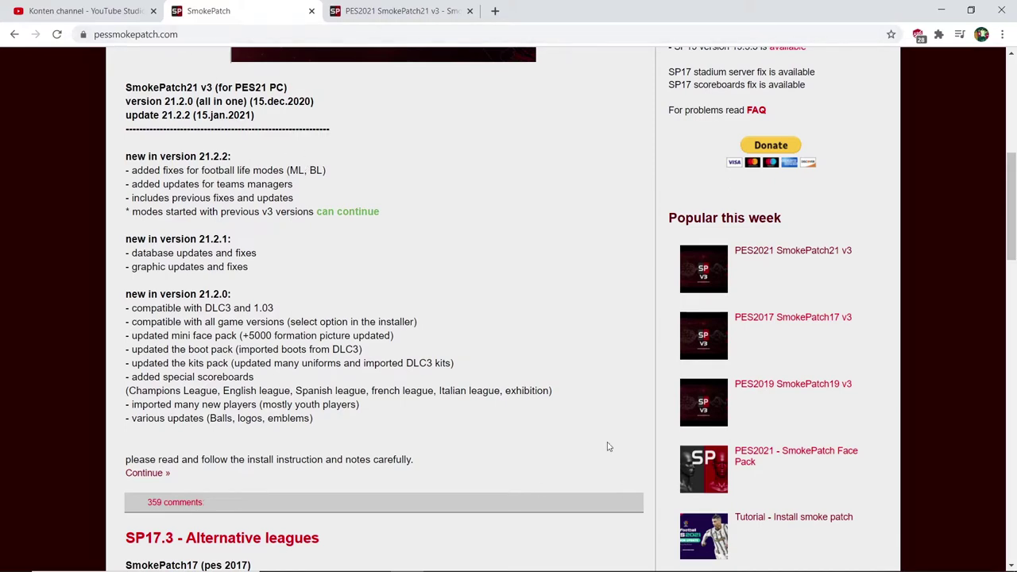
scroll(545, 333, up, 3)
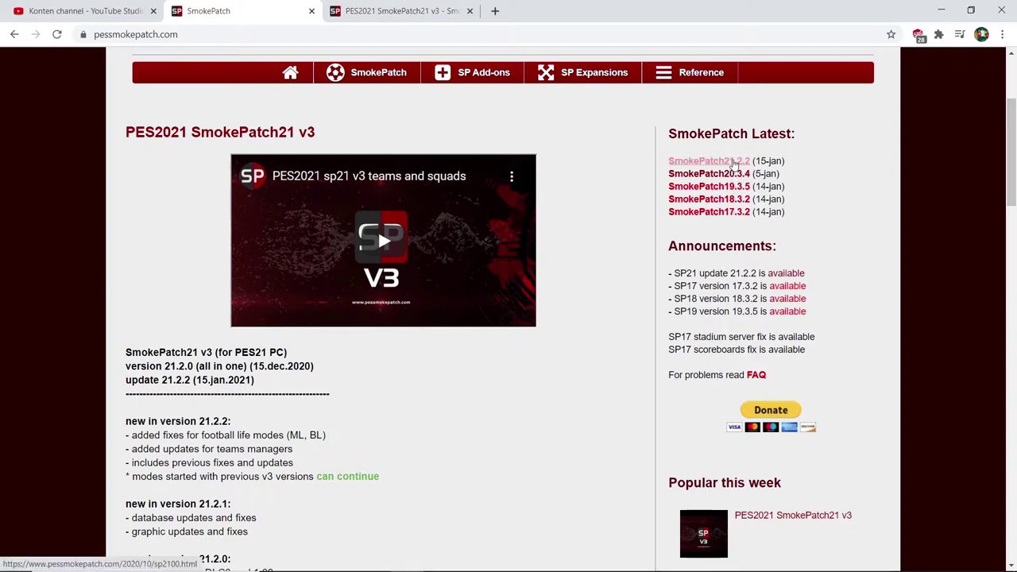
scroll(568, 329, down, 2)
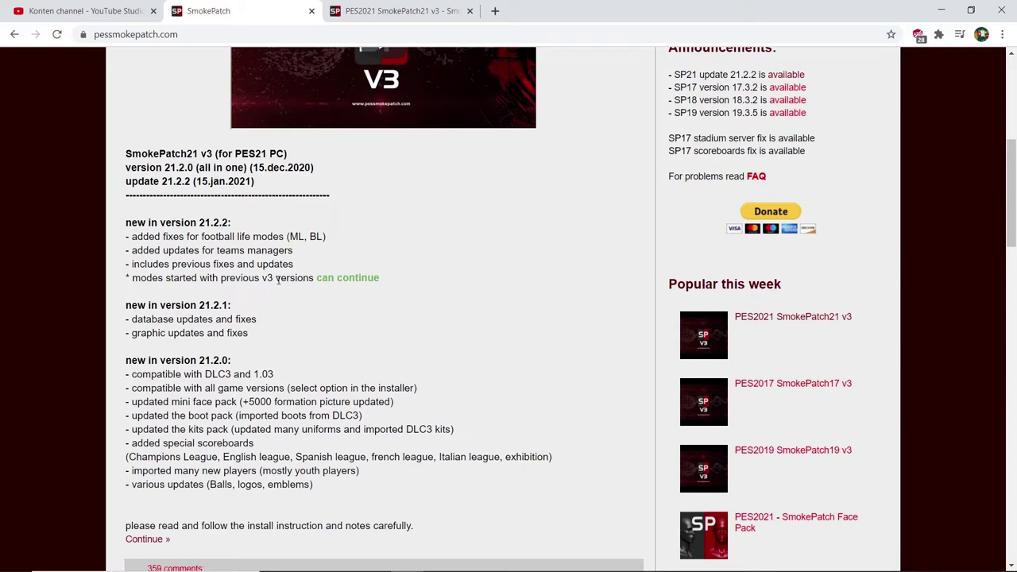
scroll(278, 279, down, 1)
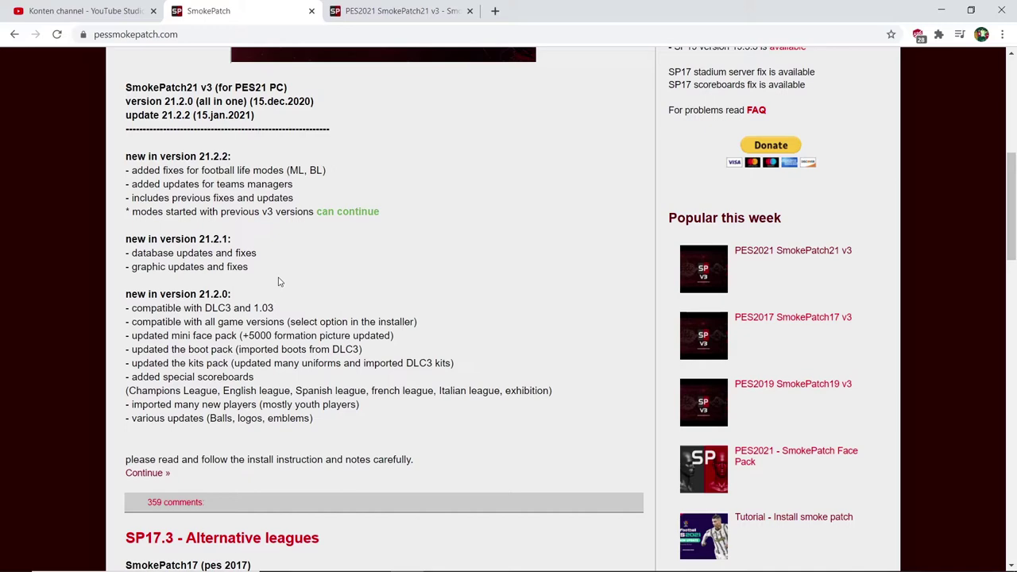
scroll(278, 283, down, 3)
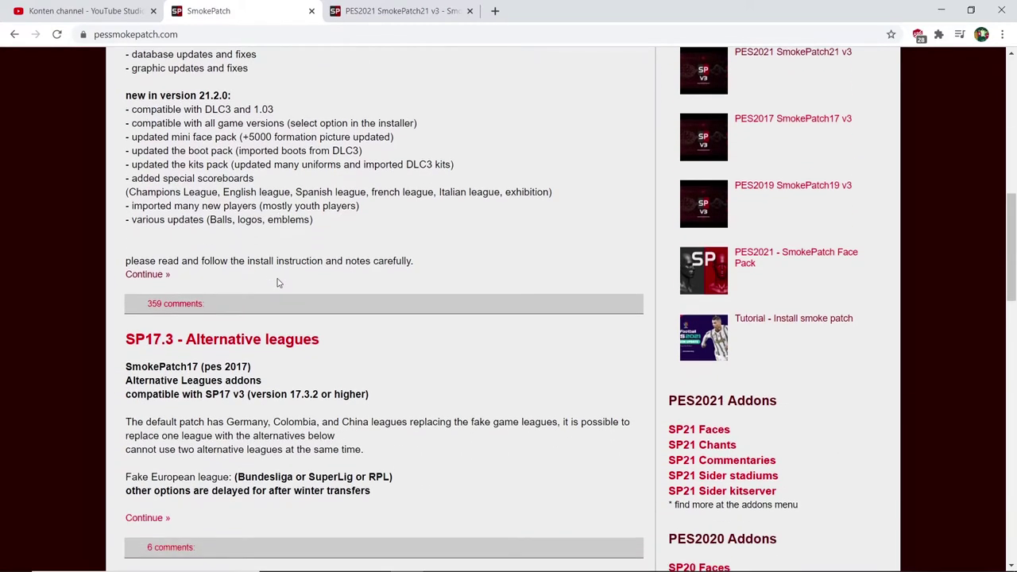
scroll(278, 282, down, 1)
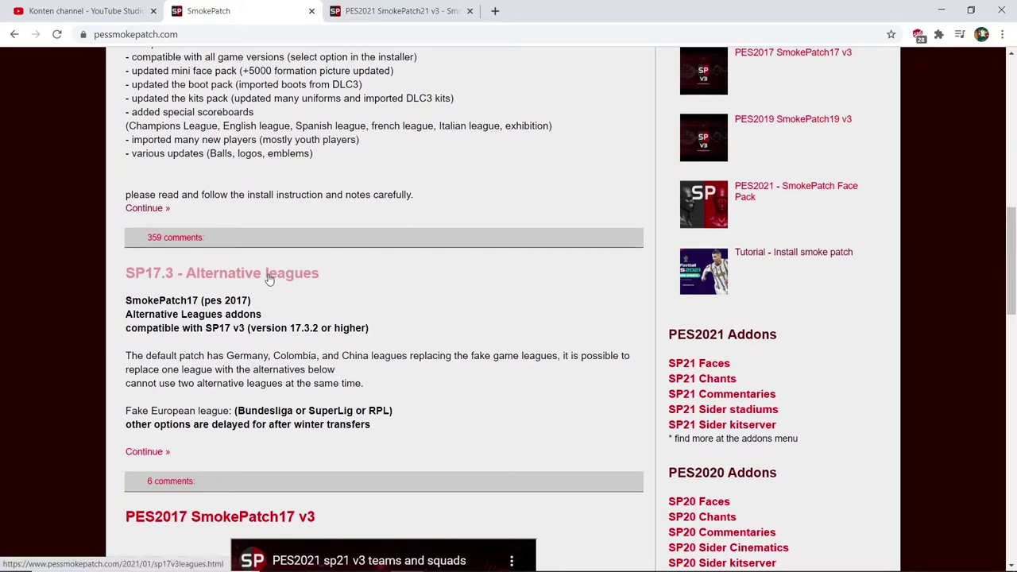
scroll(285, 317, up, 2)
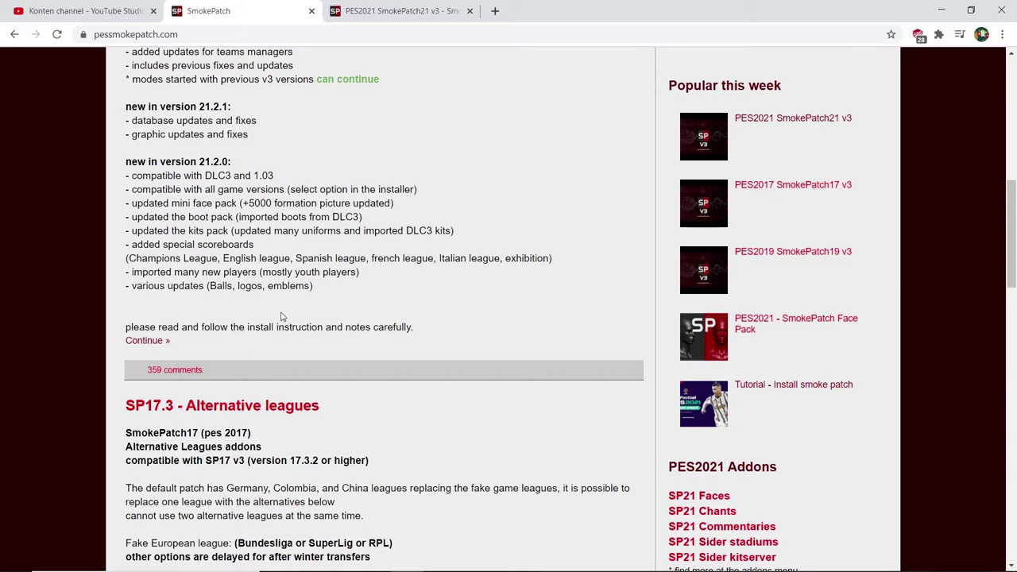
key(ctrl+Tab)
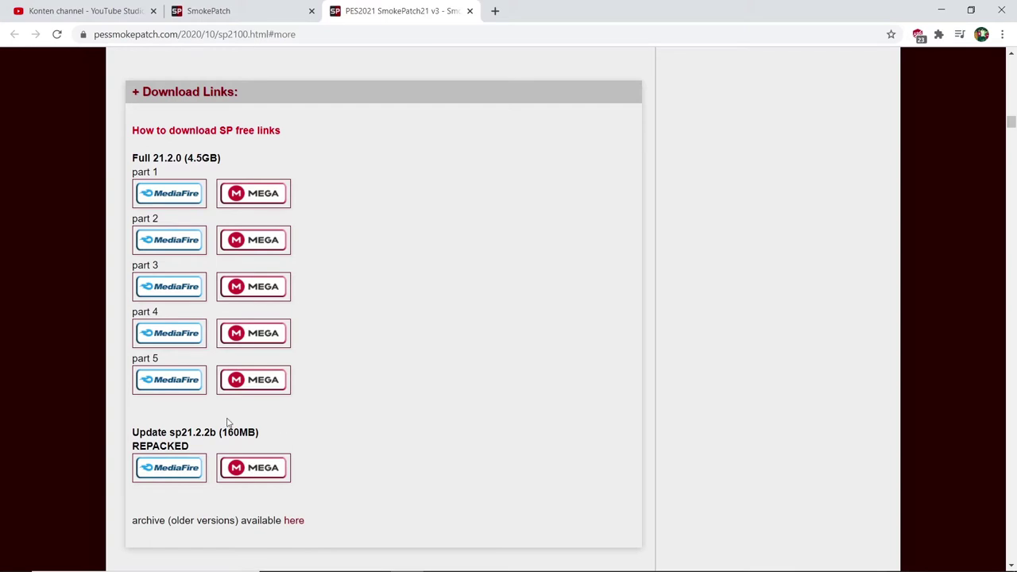
- Switch to File Explorer, go up to the Patch folder and view the extraction options for the SmokePatch21.2.2b archive
mouse_move(433, 558)
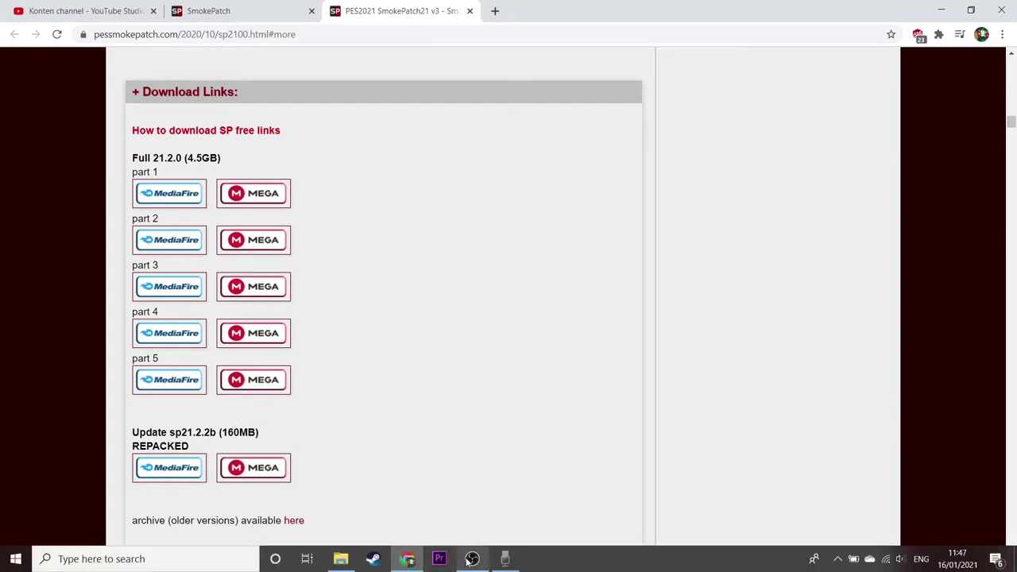
click(340, 559)
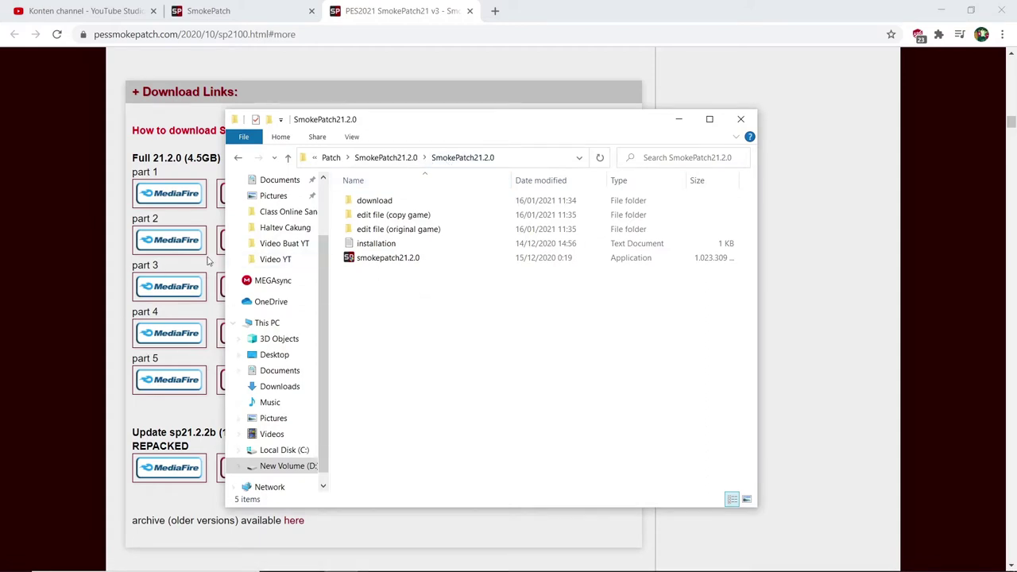
click(408, 158)
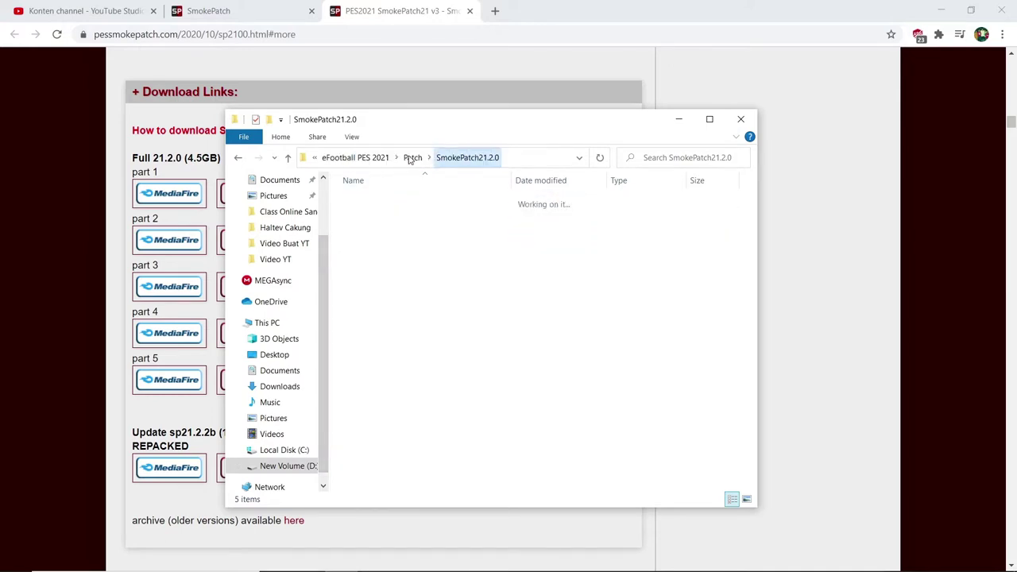
click(409, 158)
scroll(453, 415, down, 1)
click(421, 474)
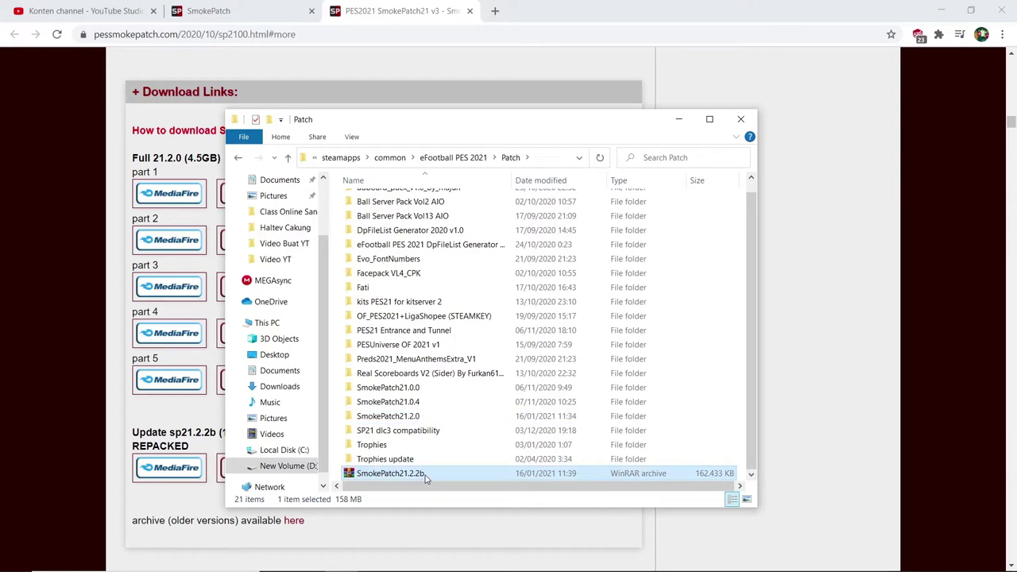
right_click(426, 475)
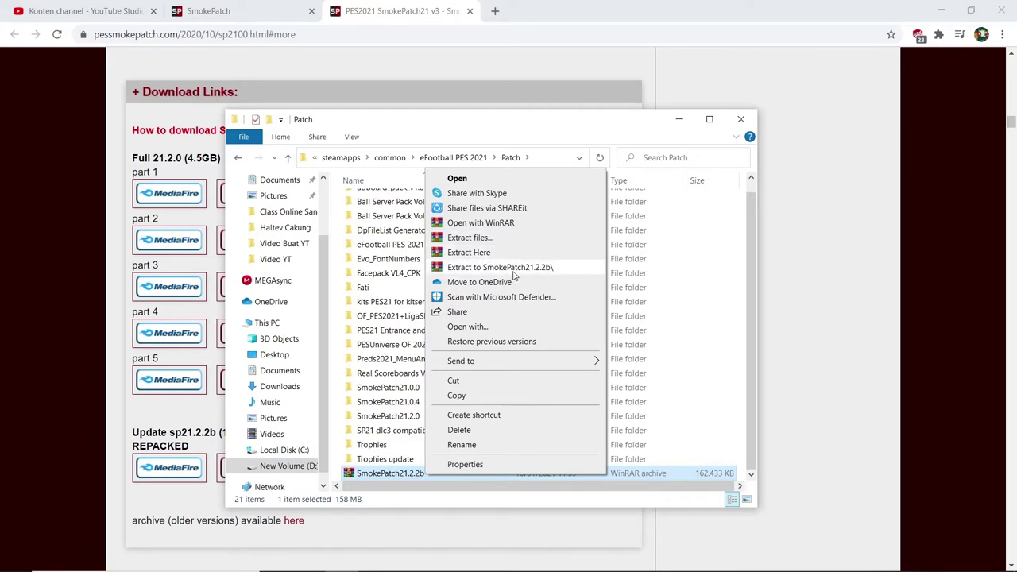
click(729, 358)
- Run smokepatch21.2.0 from the nested SmokePatch21.2.0 folder and proceed with the Steam game option to the installation directory choice
double_click(462, 415)
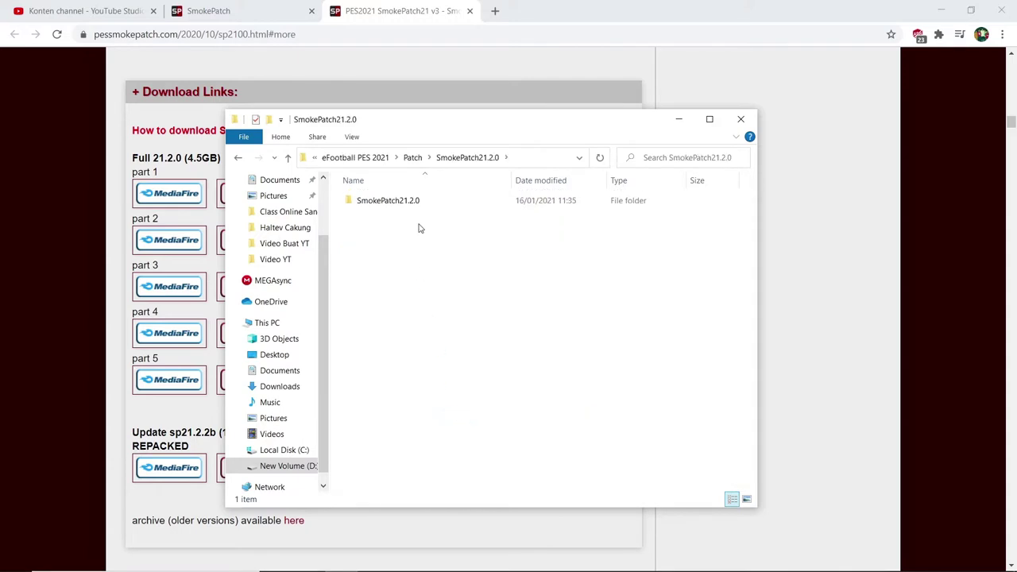
double_click(432, 202)
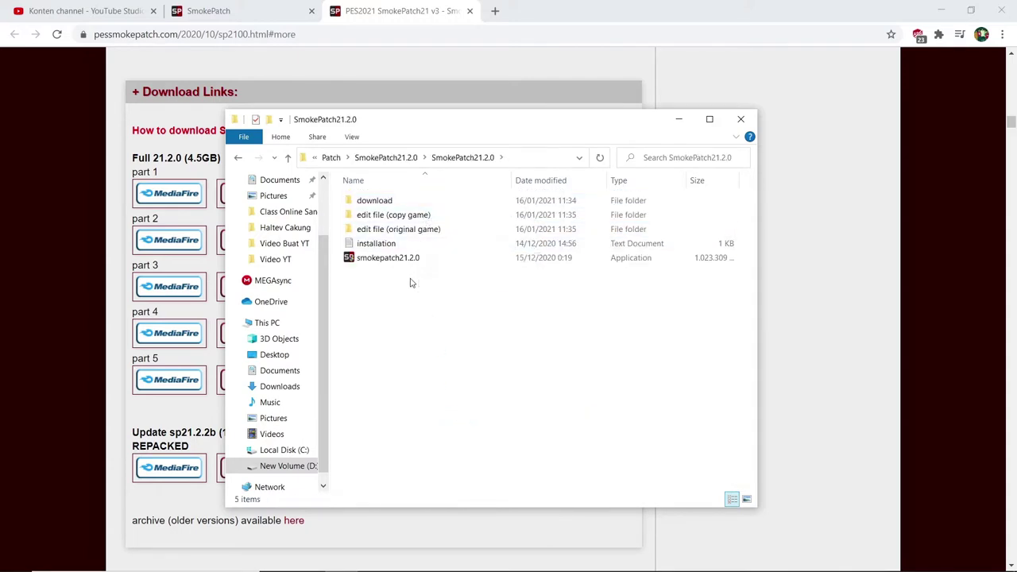
double_click(382, 261)
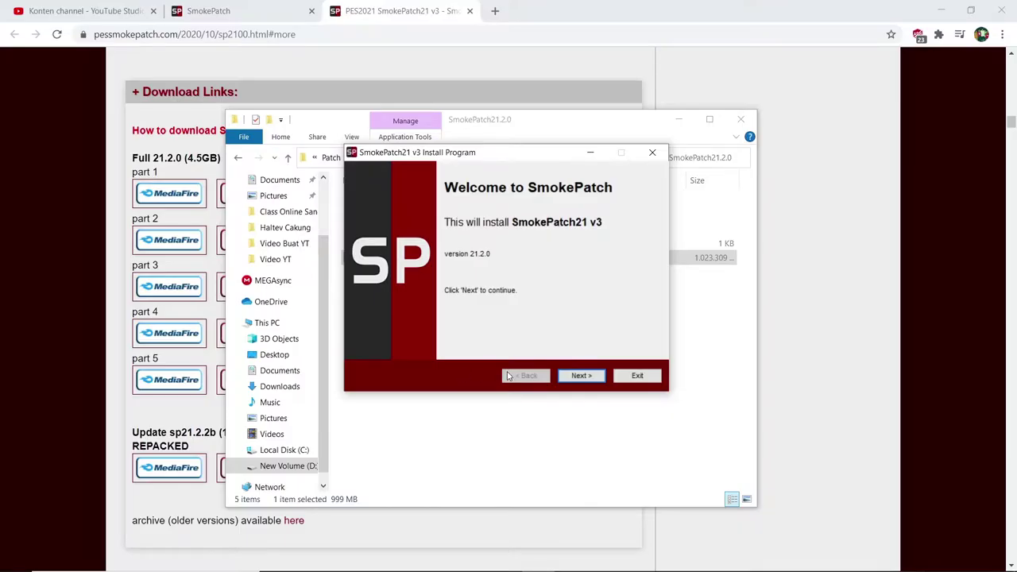
click(580, 378)
click(581, 376)
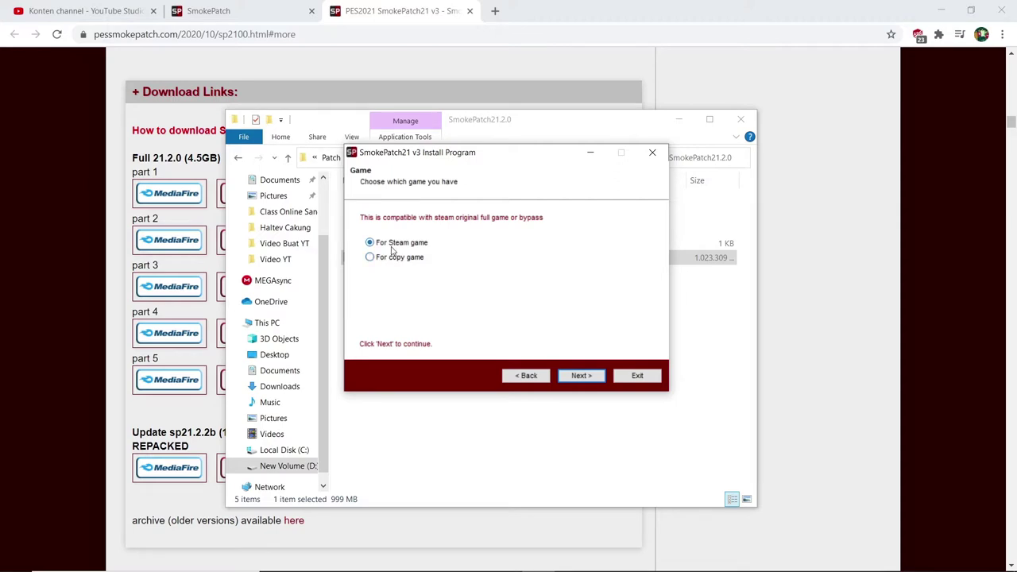
click(590, 377)
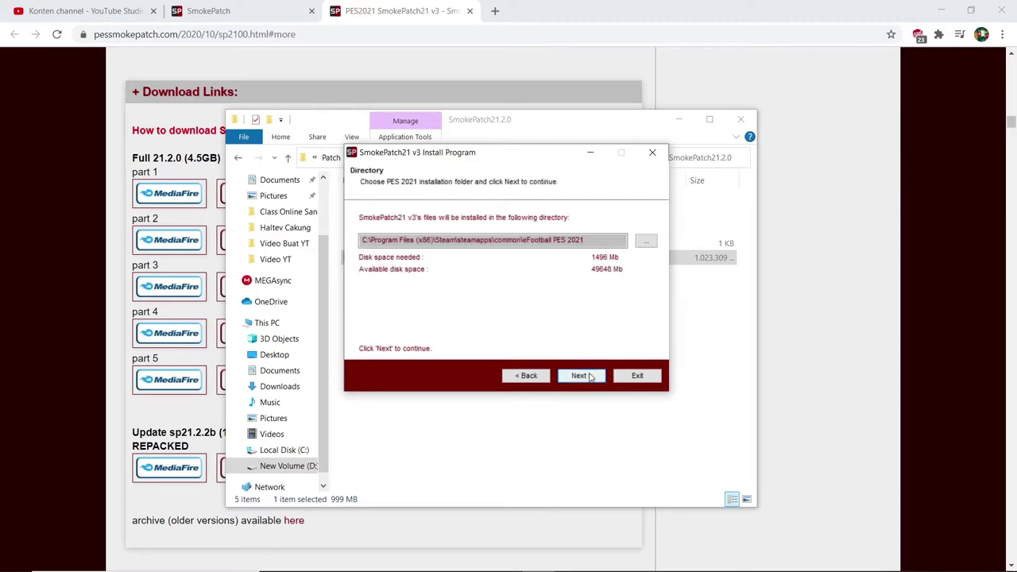
click(646, 252)
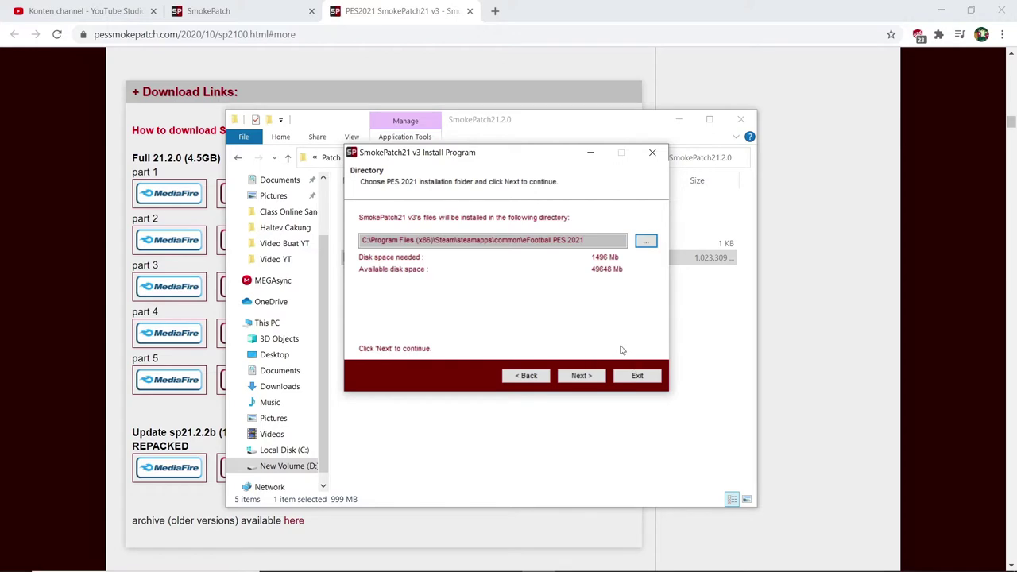
- Exit the SmokePatch21 v3 installer without completing the installation
click(635, 377)
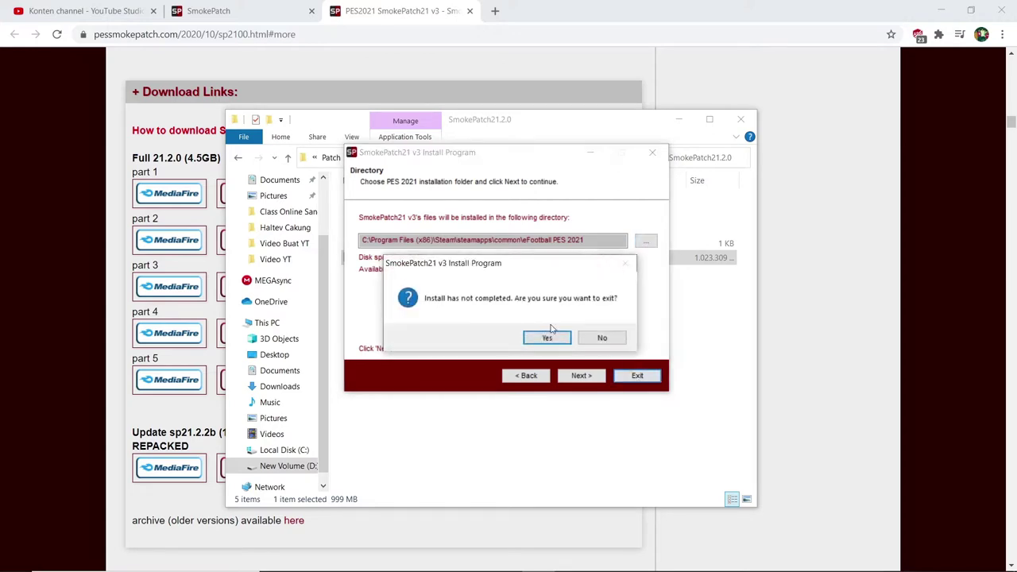
click(548, 337)
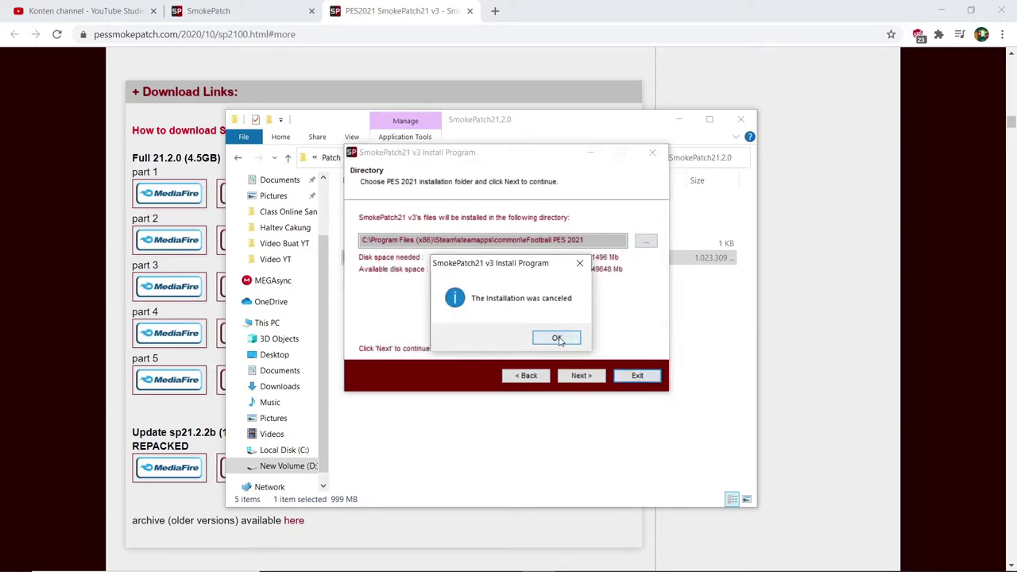
click(554, 338)
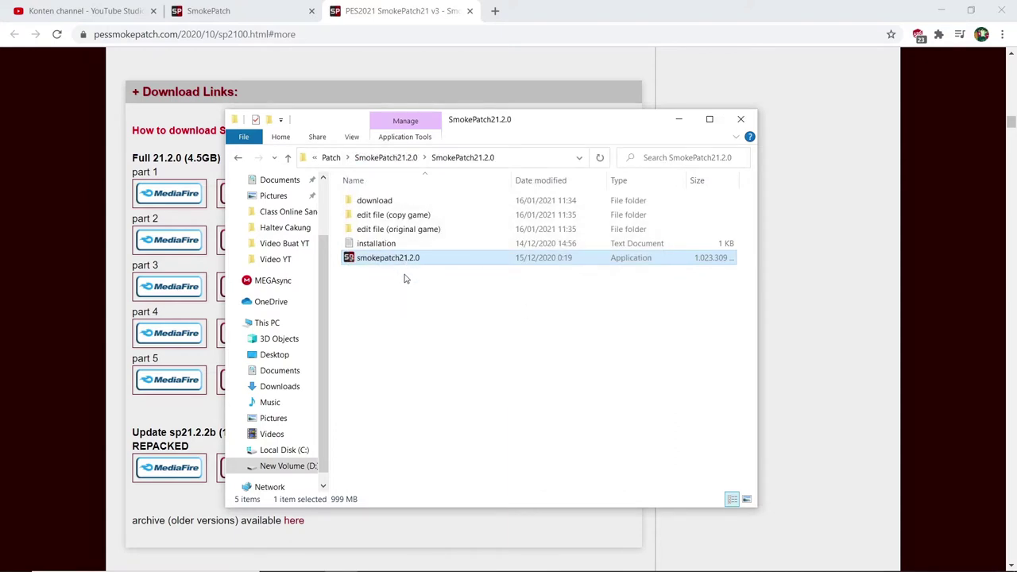
- Open the patch's download folder and select its three CPK files
click(412, 206)
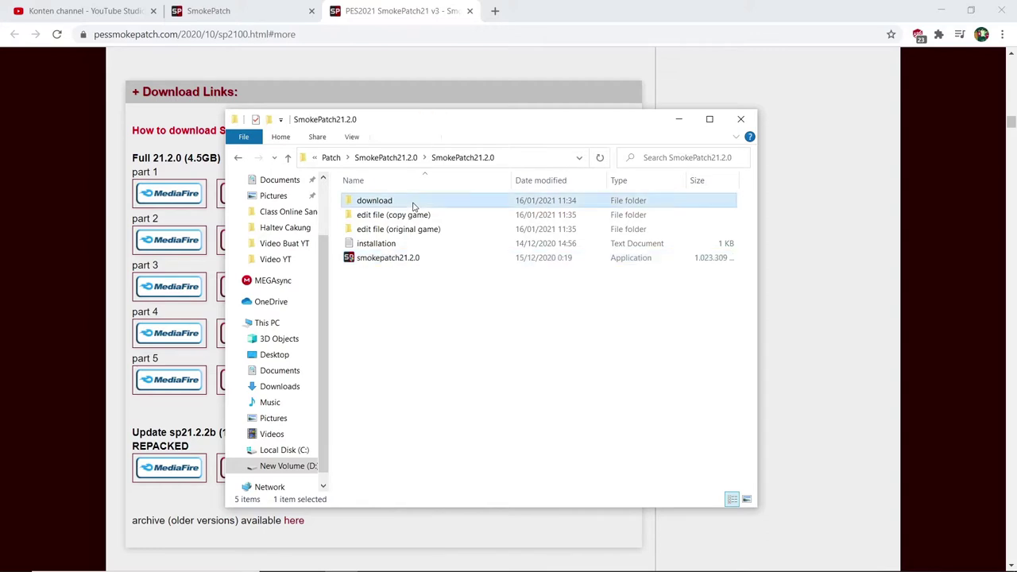
double_click(413, 206)
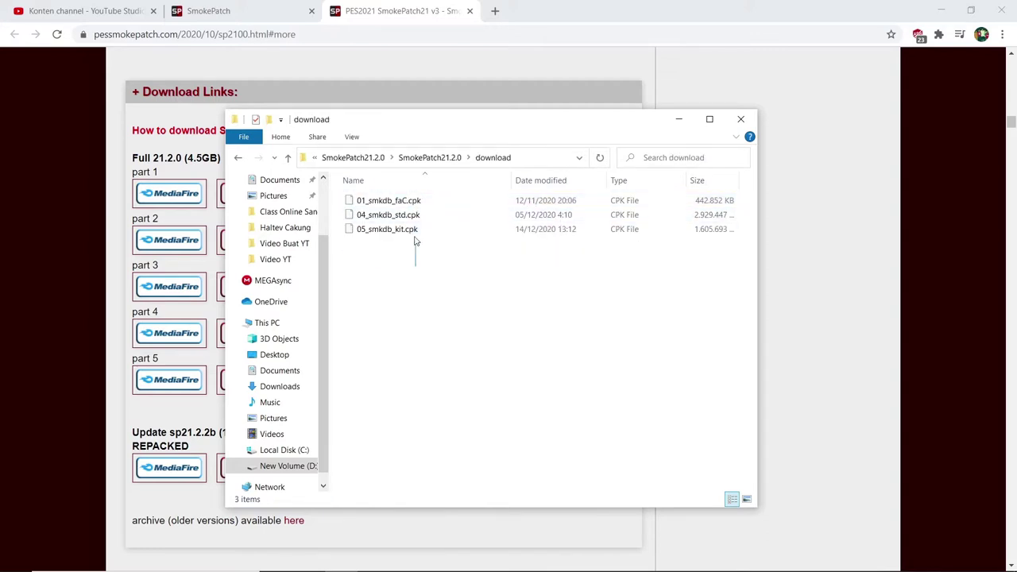
drag(414, 241, 416, 200)
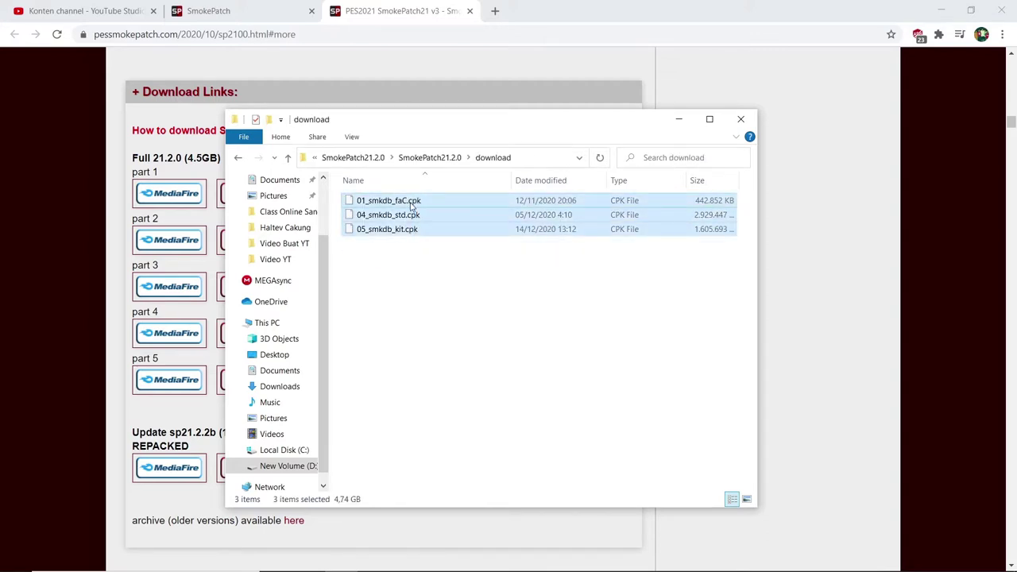
- Go up to the eFootball PES 2021 folder and look through the files in the game's download folder
click(354, 158)
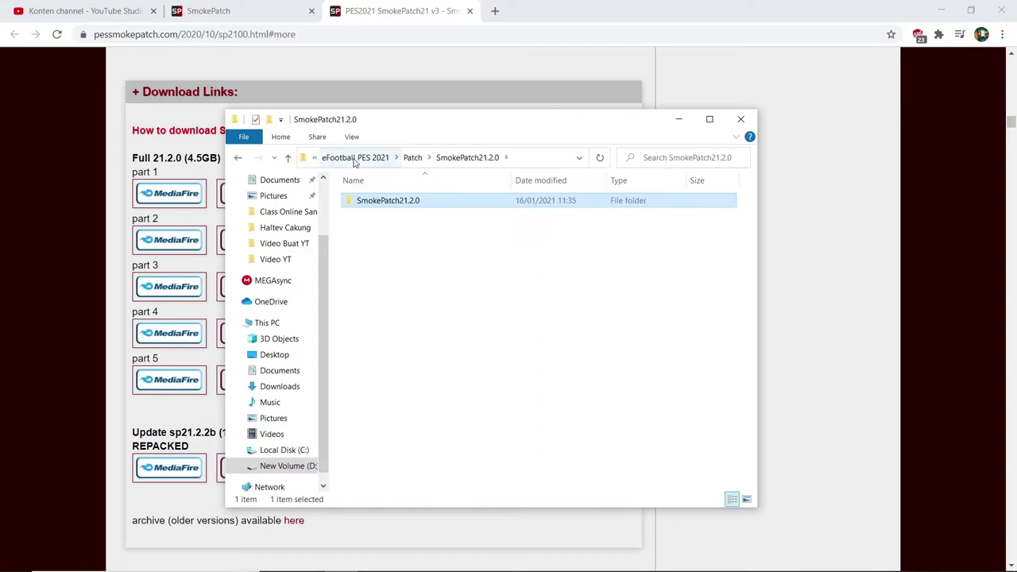
click(355, 158)
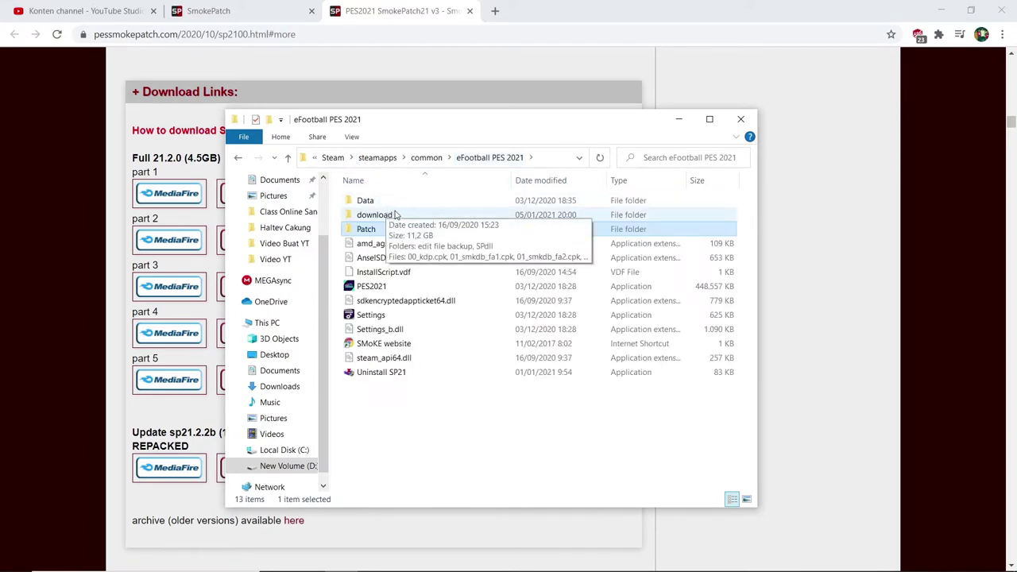
double_click(374, 214)
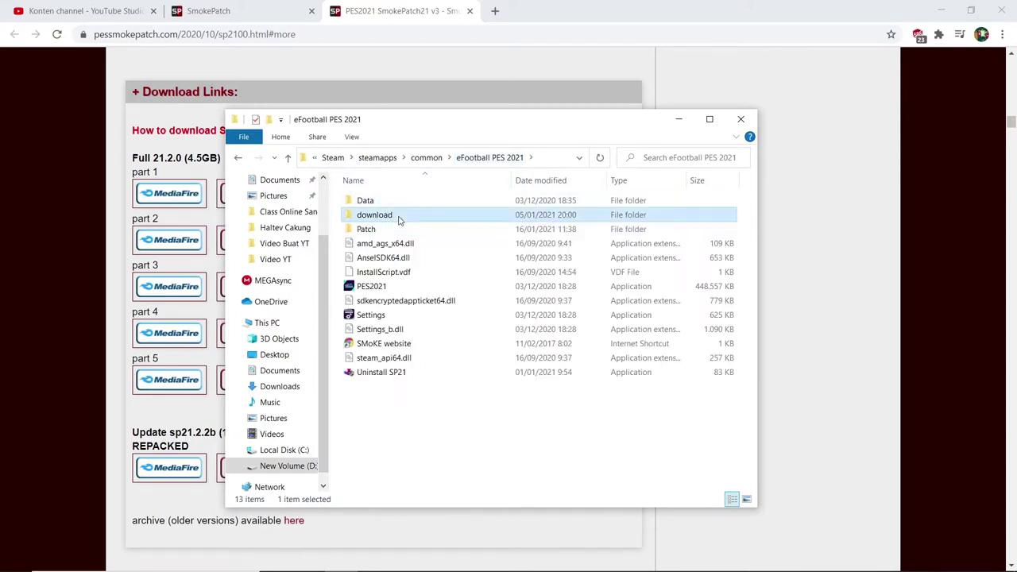
scroll(492, 260, down, 5)
scroll(492, 259, down, 5)
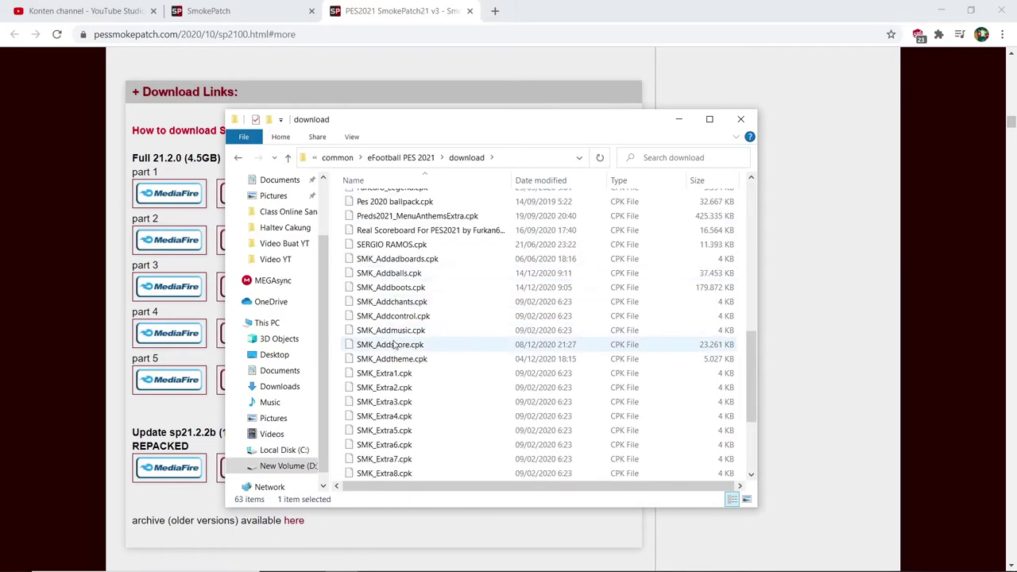
scroll(335, 326, down, 3)
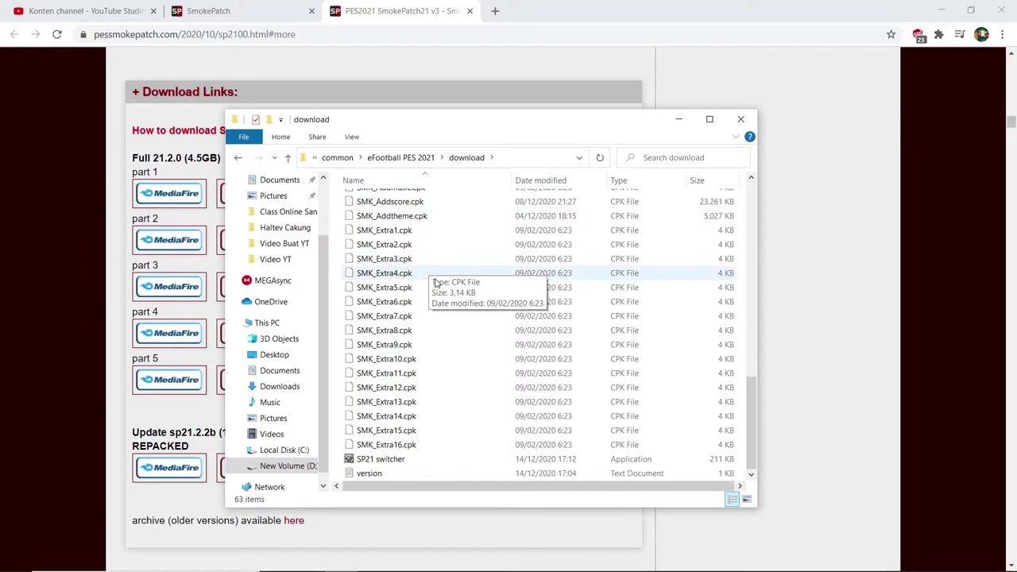
- Return to the inner SmokePatch21.2.0 folder inside Patch and select the "edit file (copy game)" folder
click(385, 157)
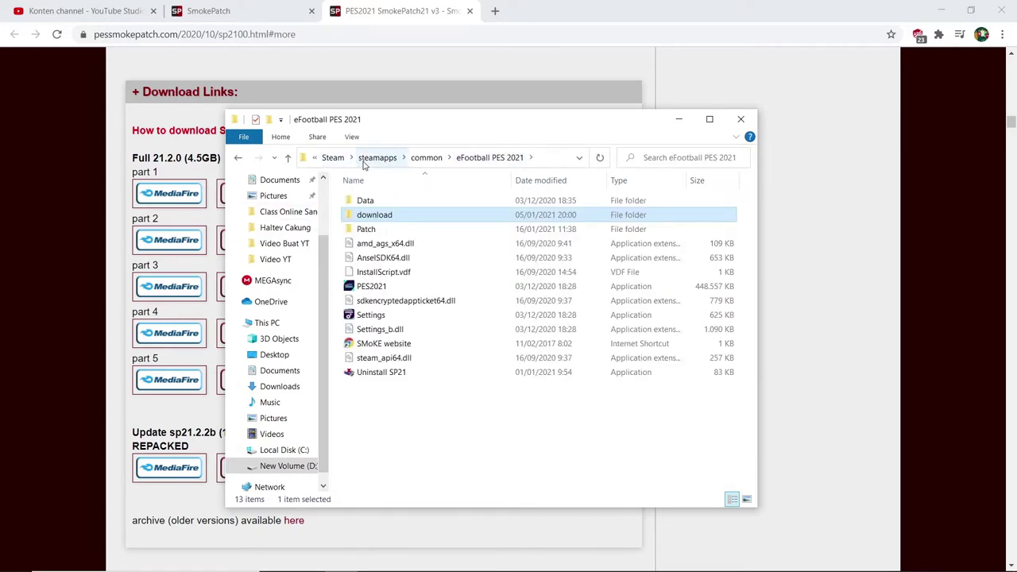
click(381, 230)
double_click(381, 230)
scroll(381, 230, down, 1)
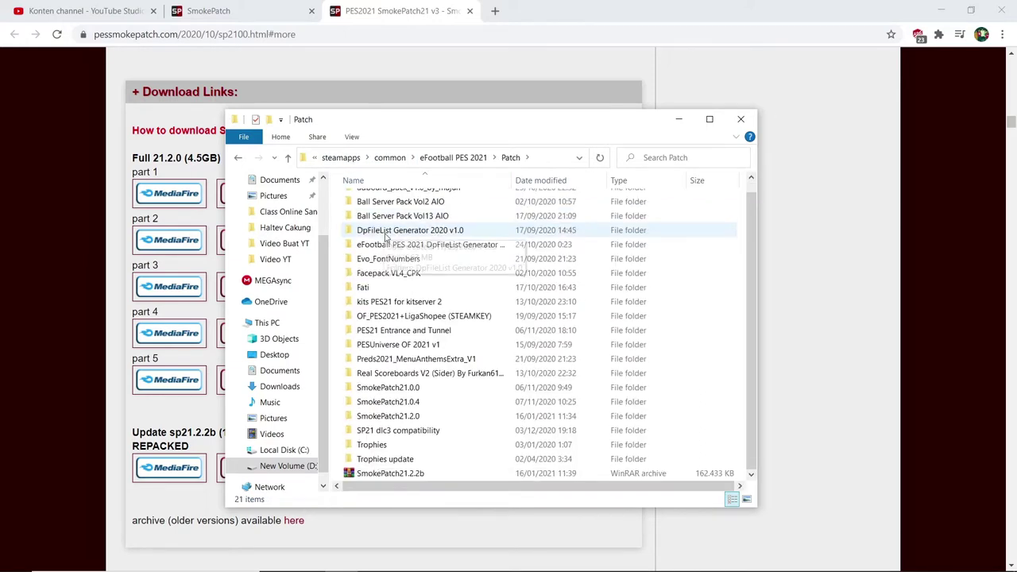
double_click(421, 415)
double_click(441, 207)
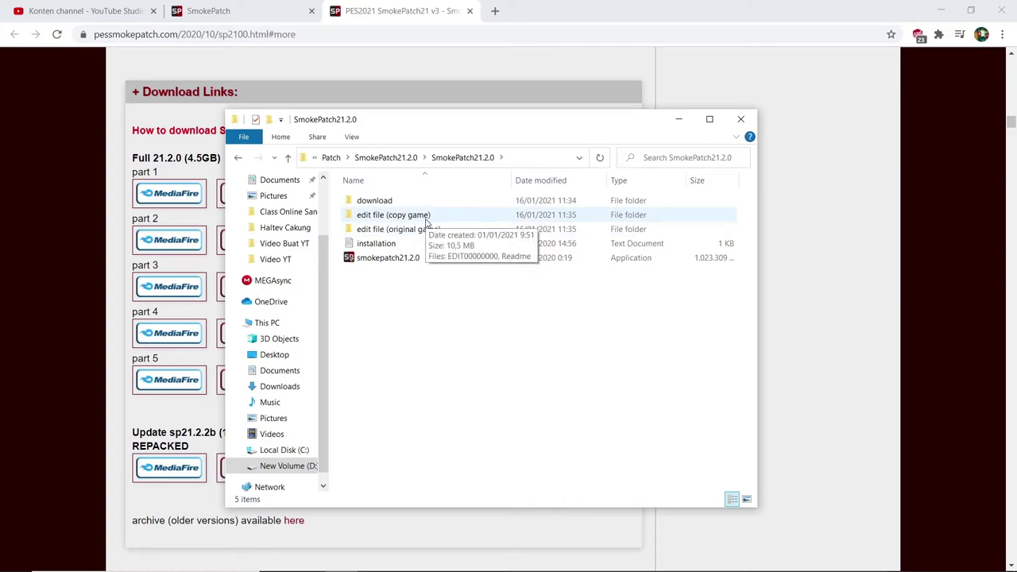
click(427, 222)
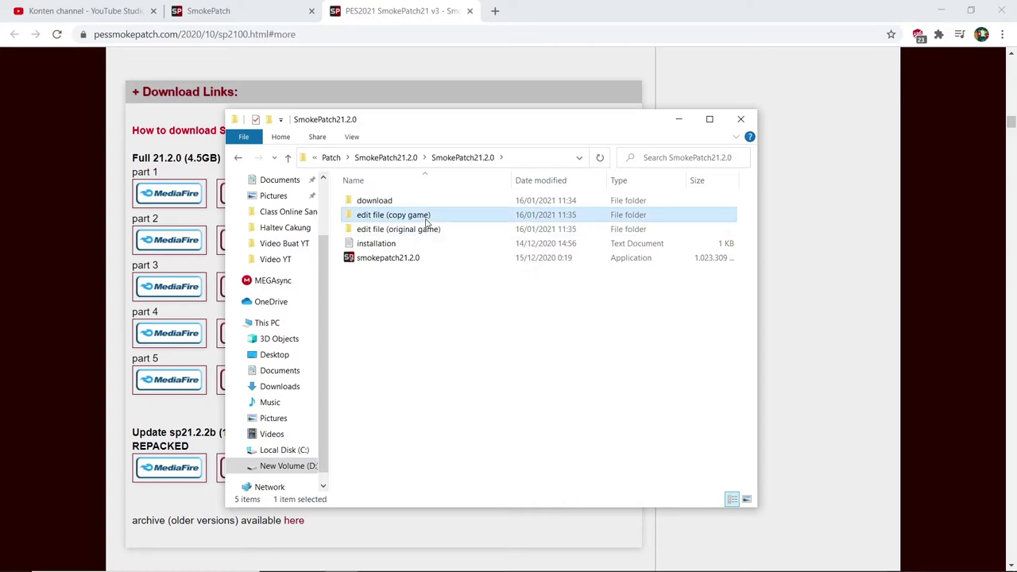
- Open the "edit file (original game)" folder in SmokePatch21.2.0 and select the EDIT00000000 file
click(426, 229)
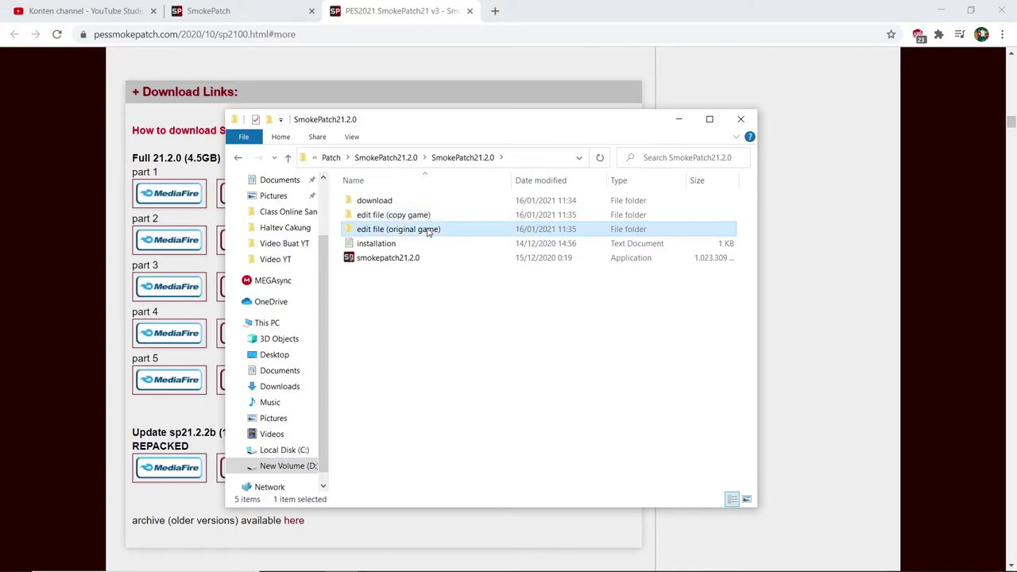
click(429, 229)
click(483, 233)
double_click(483, 234)
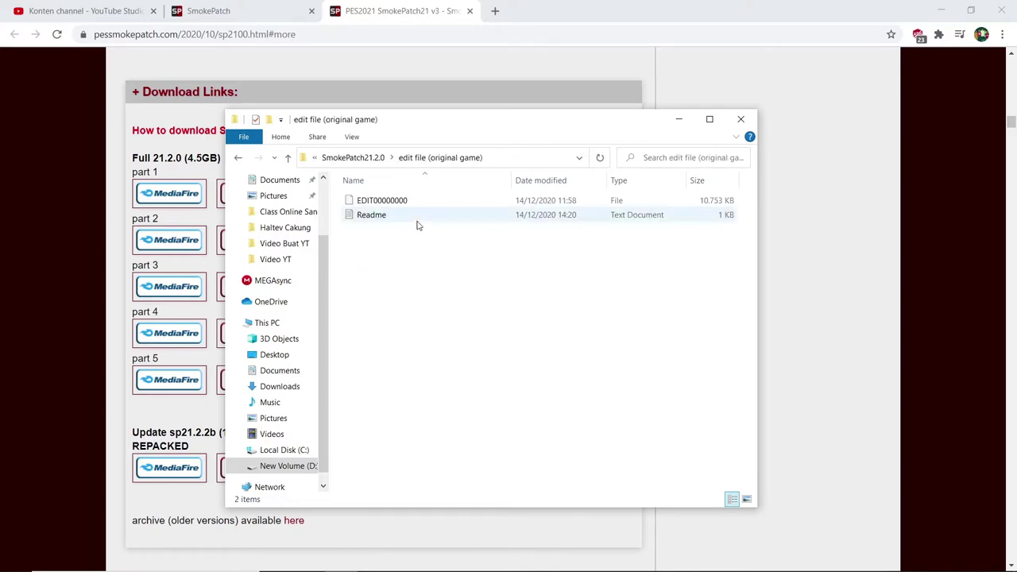
click(412, 203)
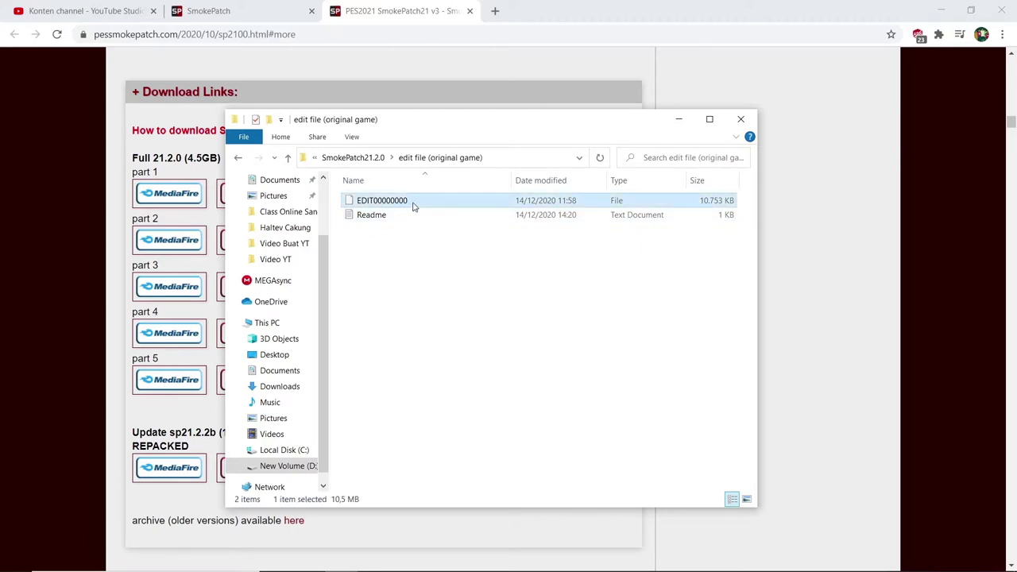
- Go to the save folder under Documents, KONAMI, eFootball PES 2021 SEASON UPDATE and show the Paste option without applying it
click(302, 370)
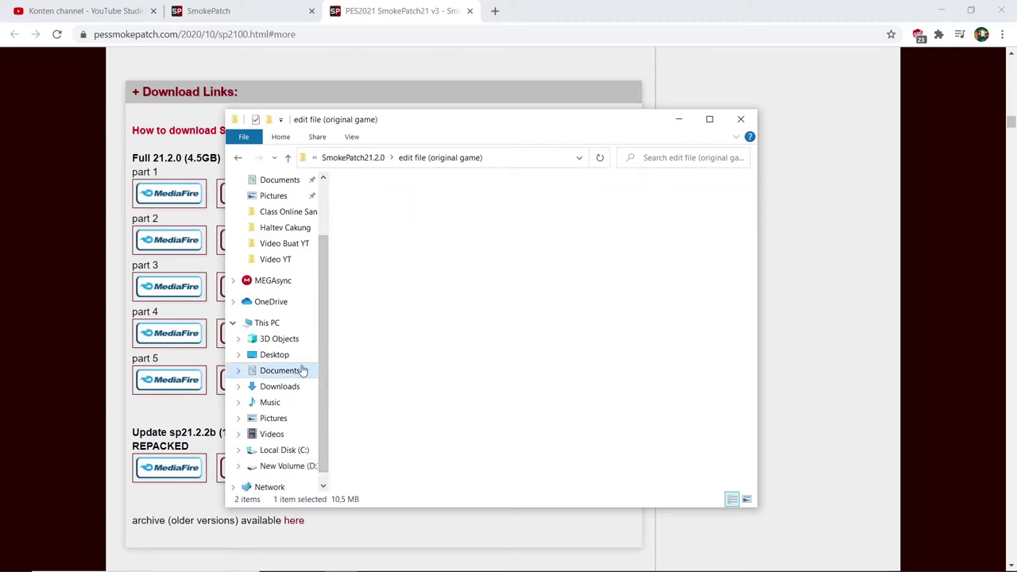
scroll(410, 258, down, 3)
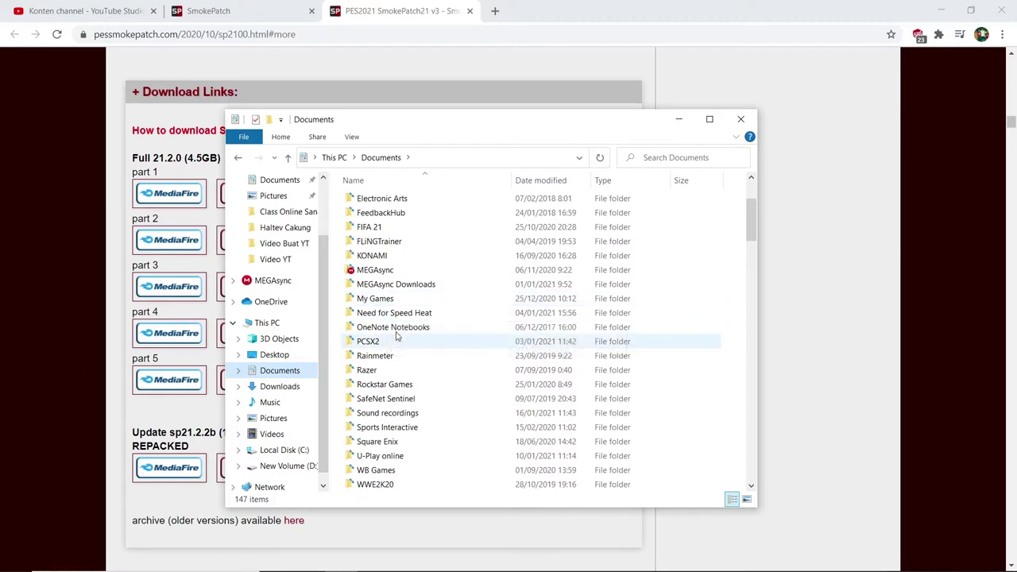
double_click(401, 255)
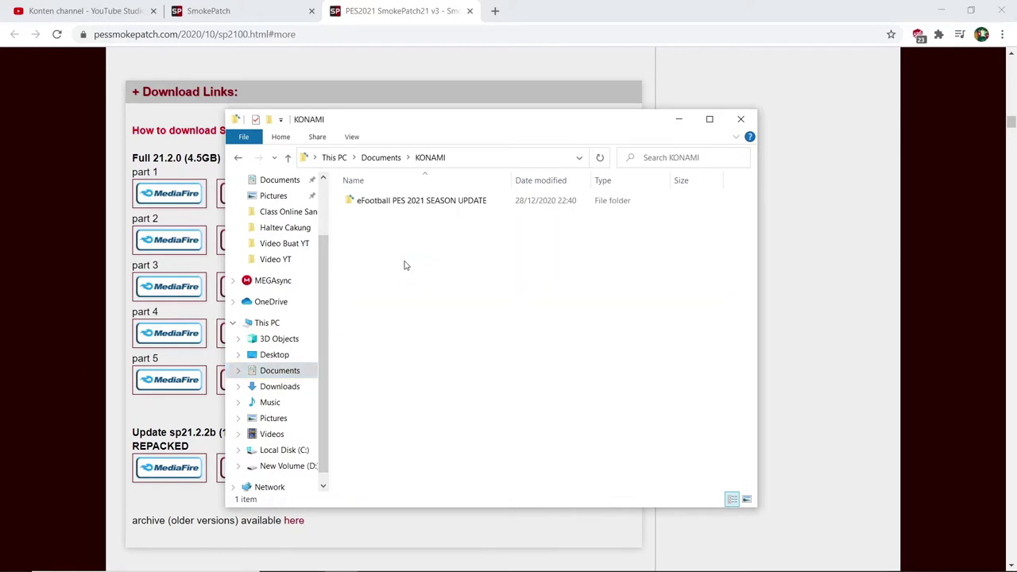
double_click(434, 201)
double_click(422, 204)
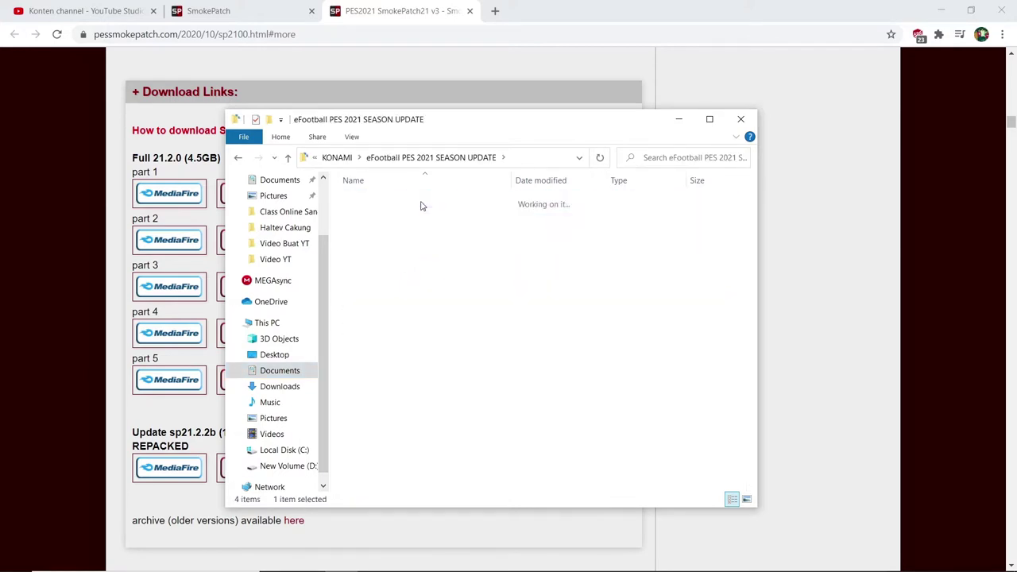
double_click(422, 204)
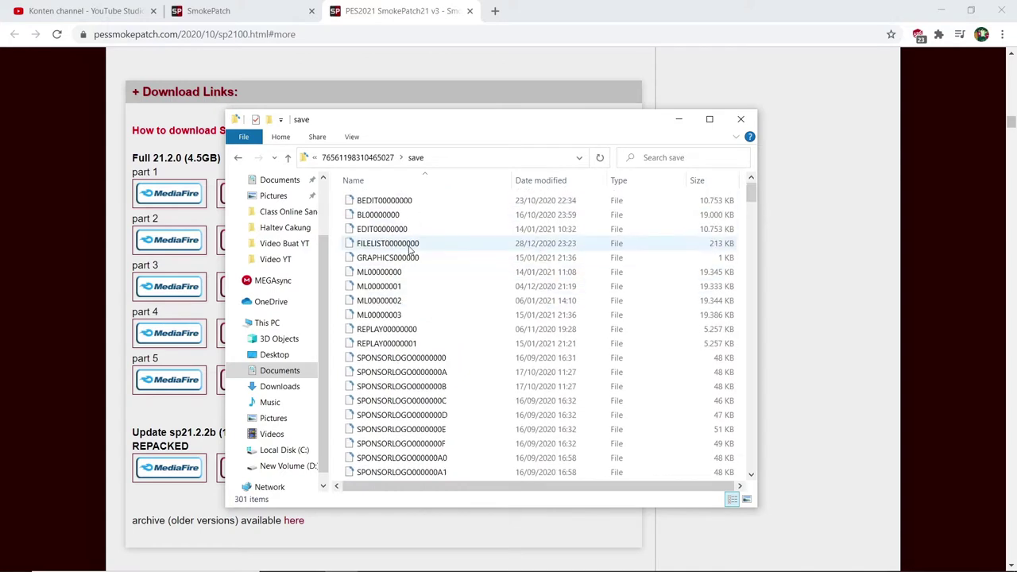
right_click(338, 217)
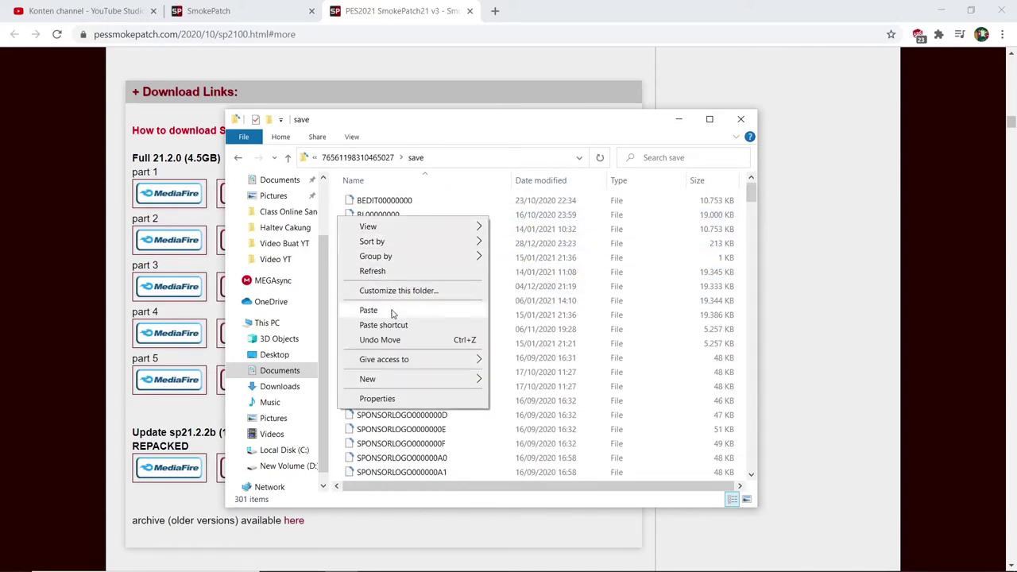
click(341, 200)
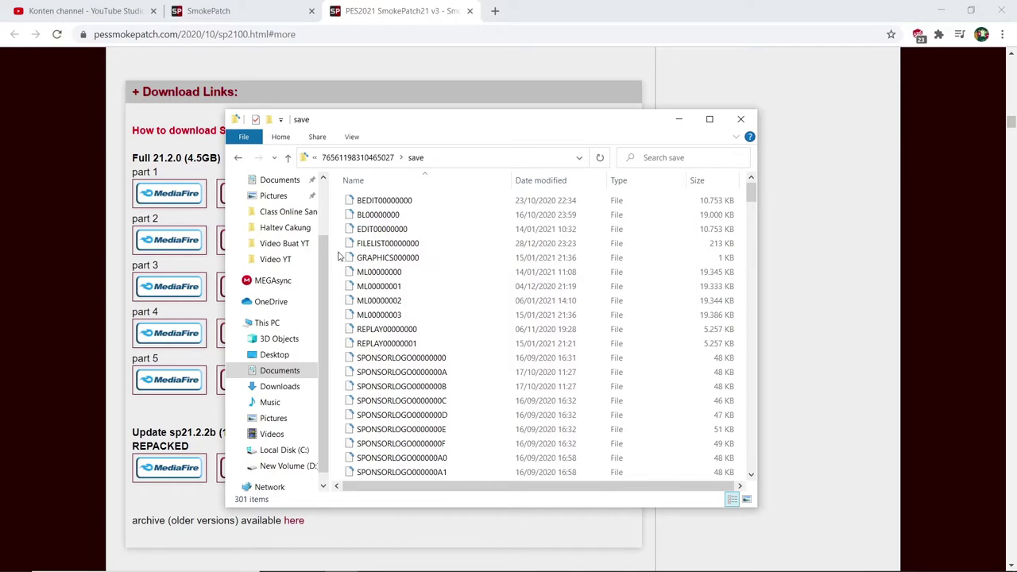
- Return from the save folder to the SmokePatch21.2.0 folder and go up to the Patch folder
click(239, 158)
click(239, 159)
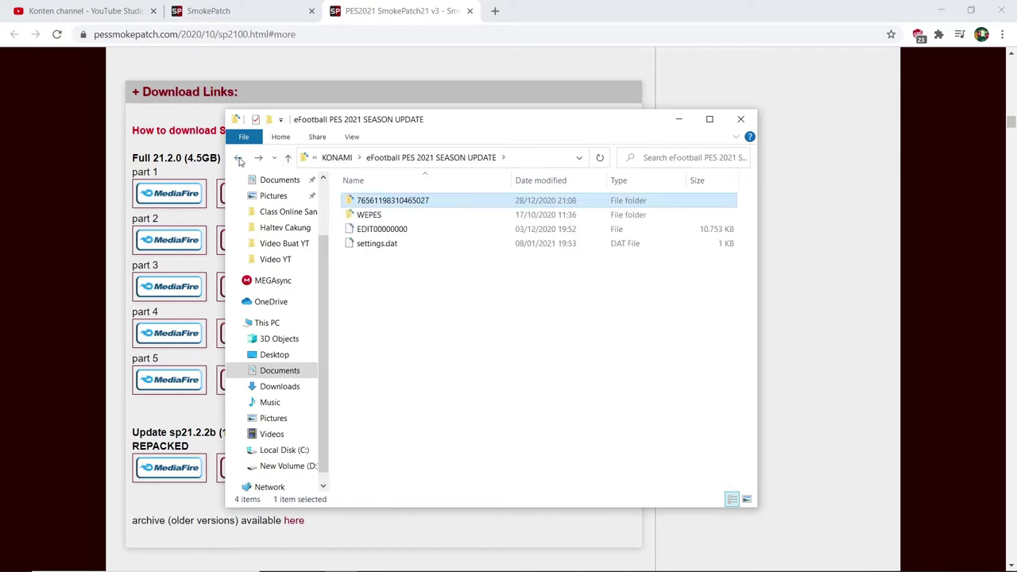
click(238, 159)
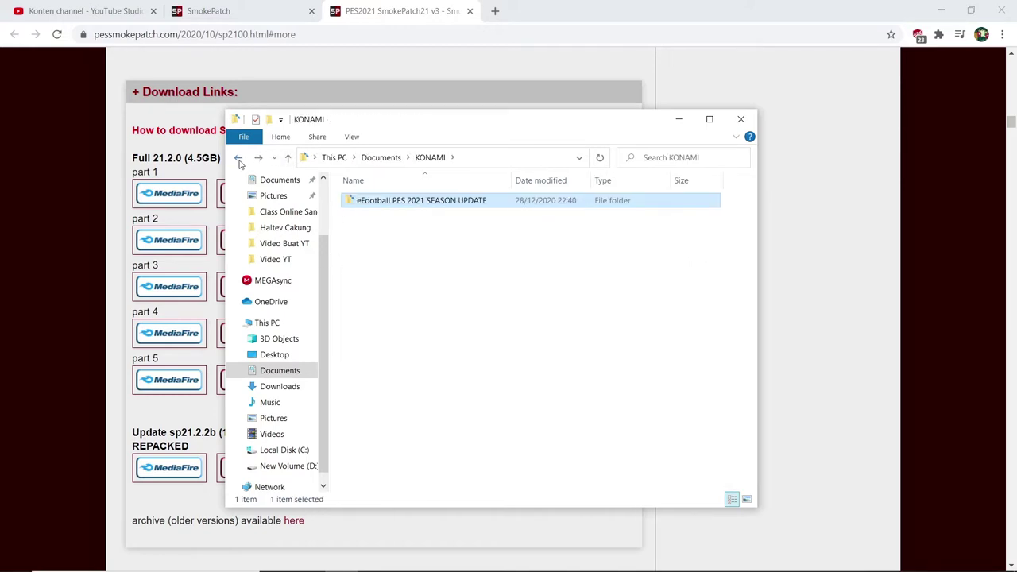
click(238, 158)
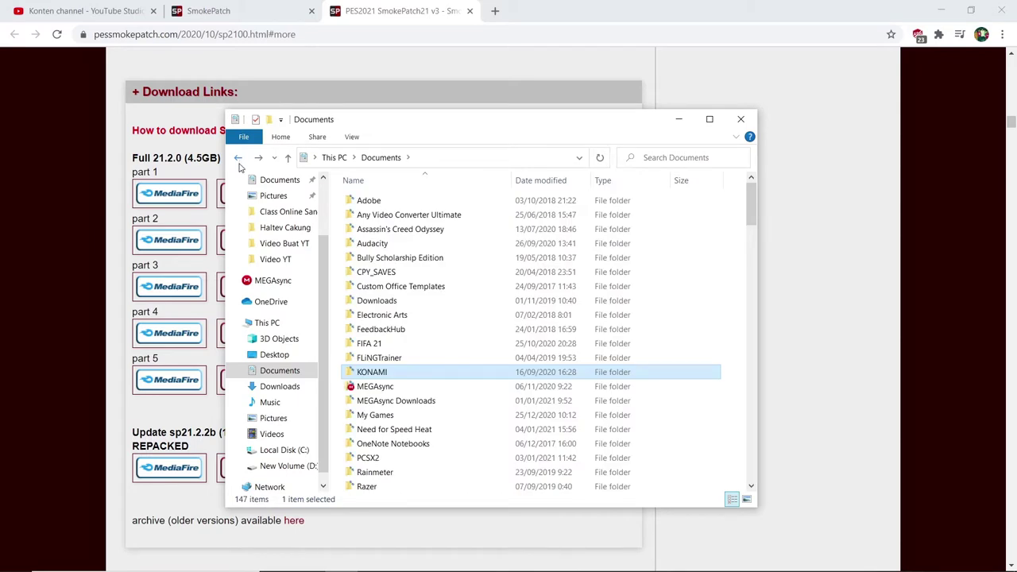
click(238, 163)
click(239, 163)
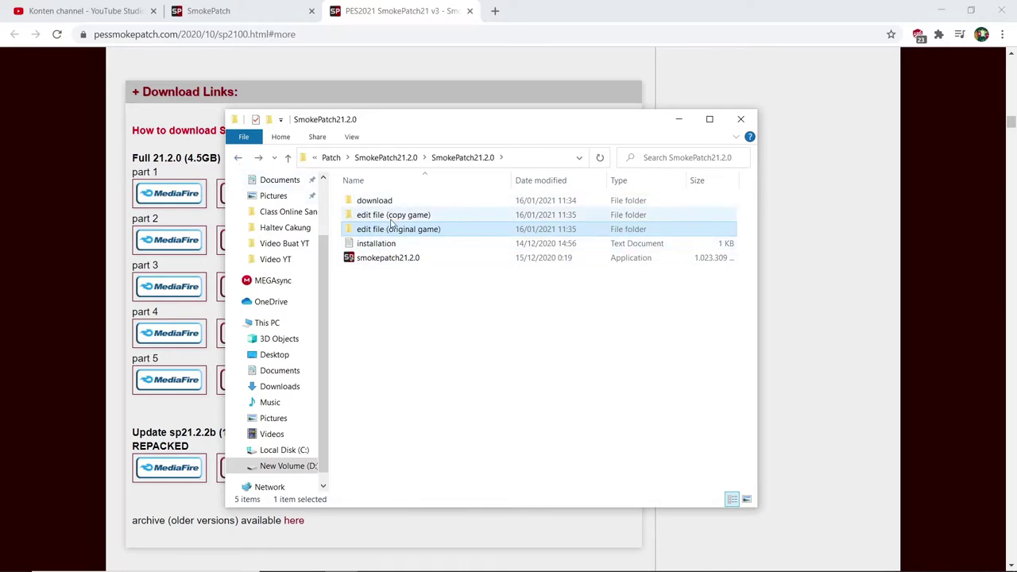
click(404, 162)
click(413, 161)
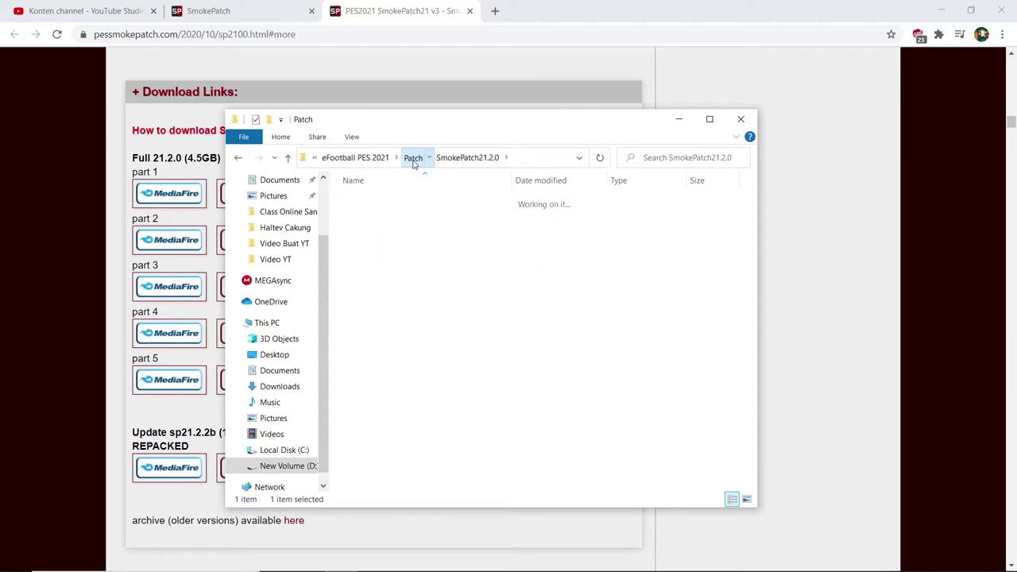
- Extract the SmokePatch21.2.2b archive in the Patch folder into its own SmokePatch21.2.2b subfolder
scroll(413, 247, down, 1)
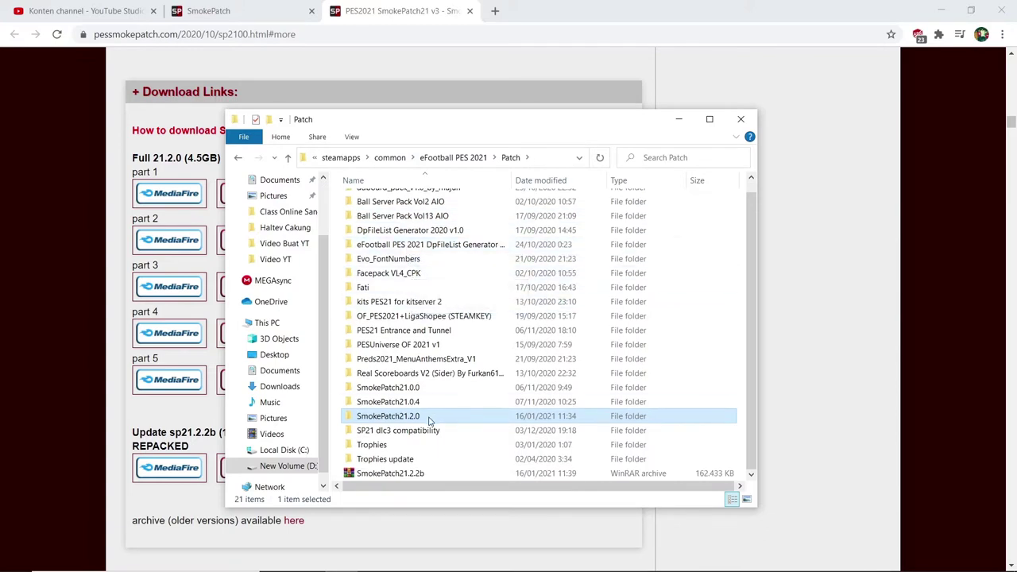
click(393, 474)
right_click(396, 480)
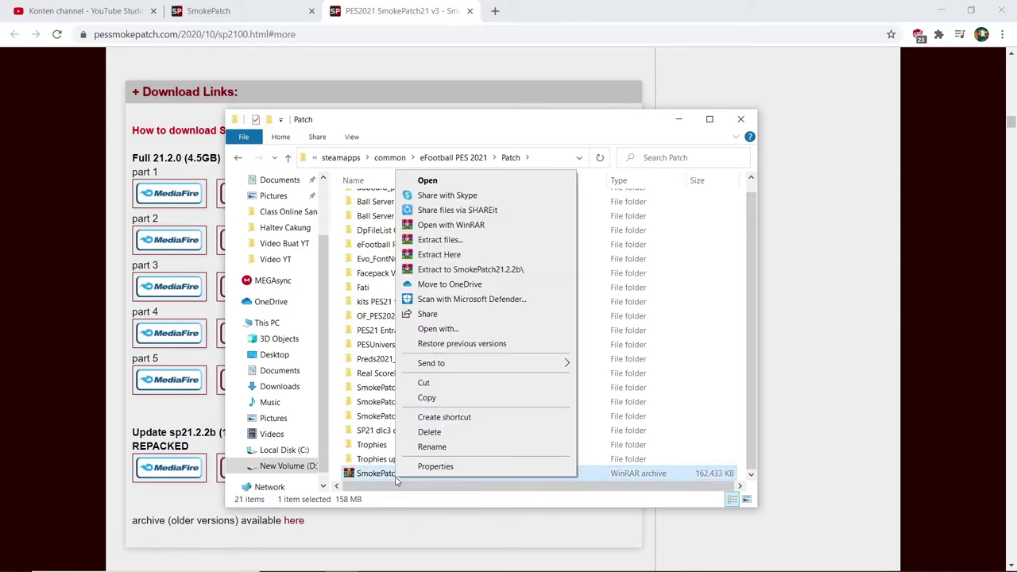
click(442, 274)
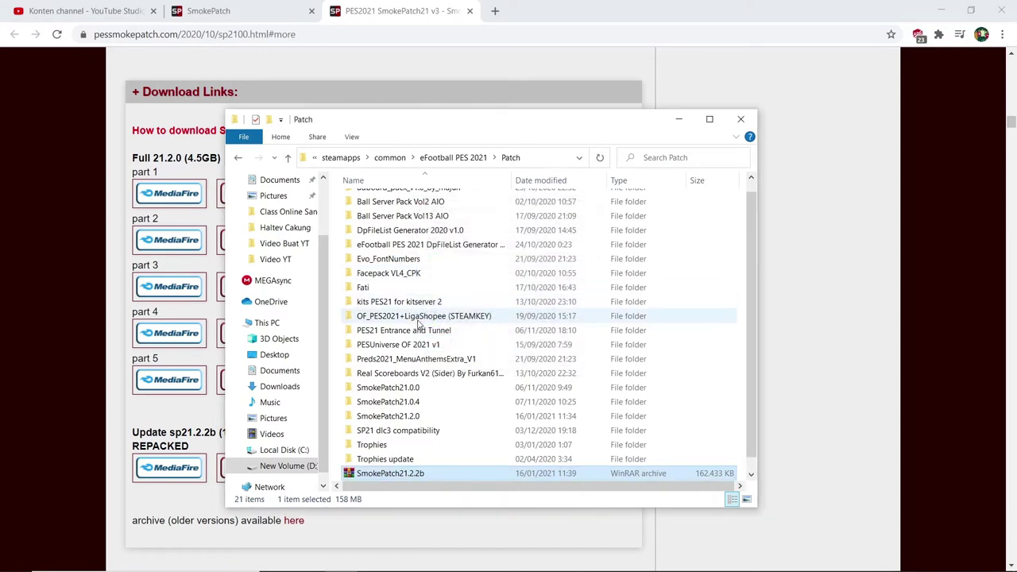
- Open the inner SmokePatch21.2.2 folder of the extracted update and launch the smokepatch21.2.2 installer
double_click(427, 416)
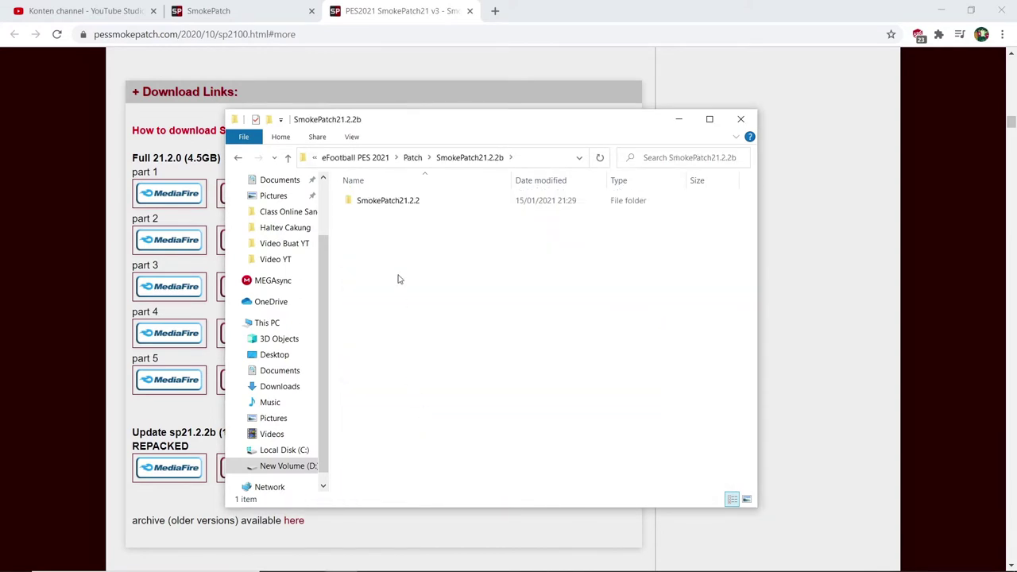
double_click(417, 204)
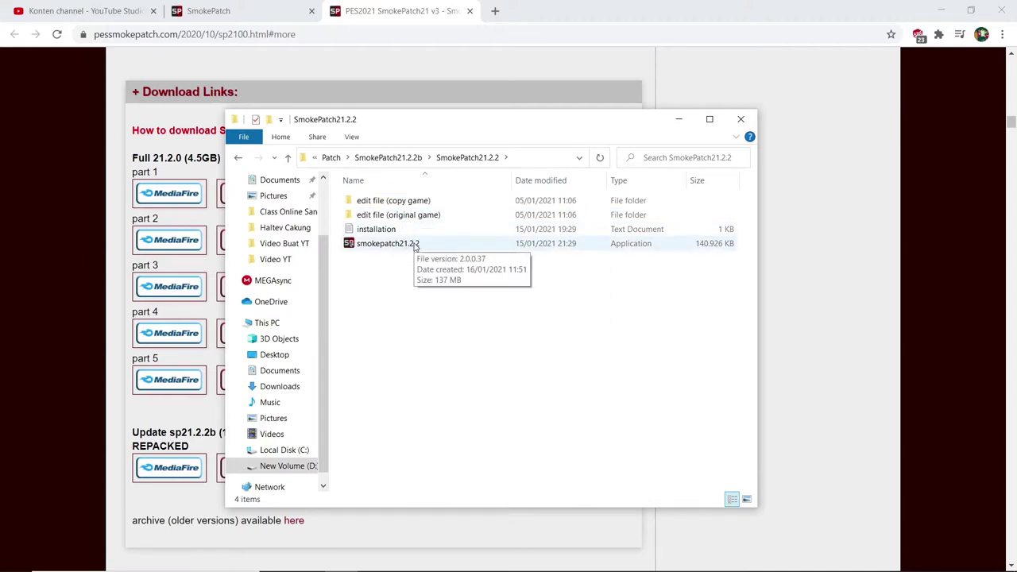
double_click(411, 245)
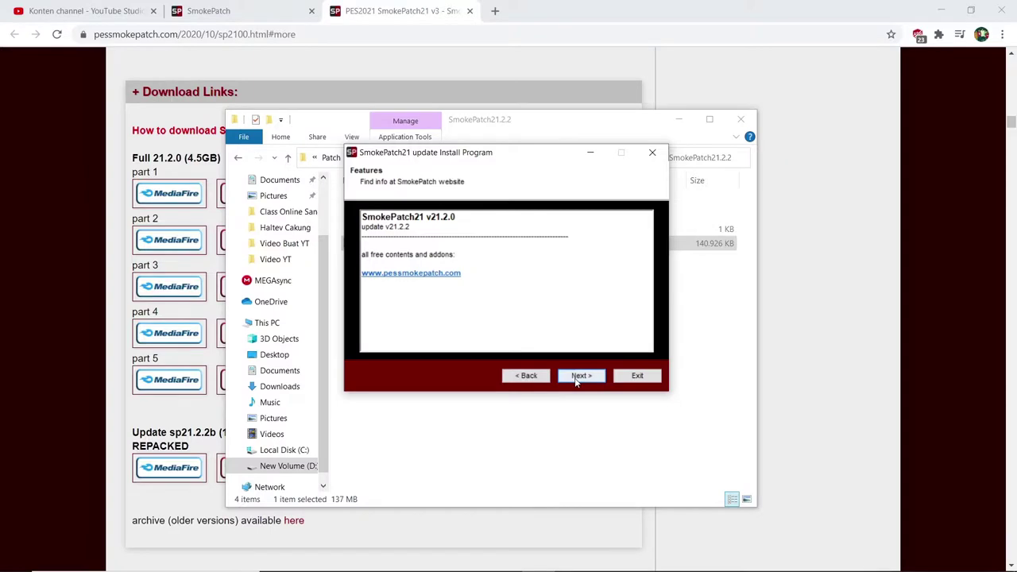
- Install the update for the Steam game (or bypass) into the folder D:\Game\Steam\steamapps\common\eFootball PES 2021
click(581, 375)
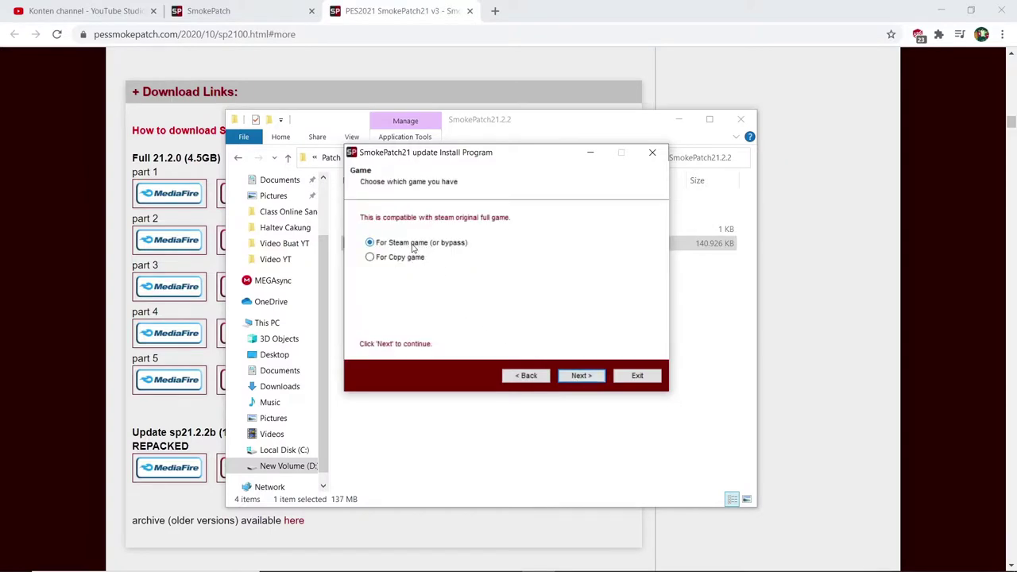
click(581, 378)
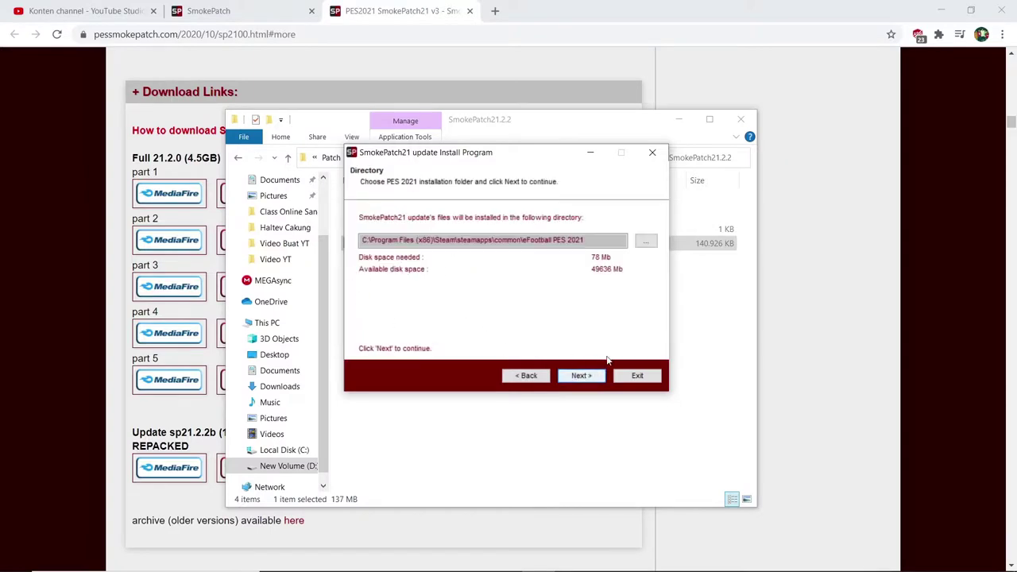
click(645, 243)
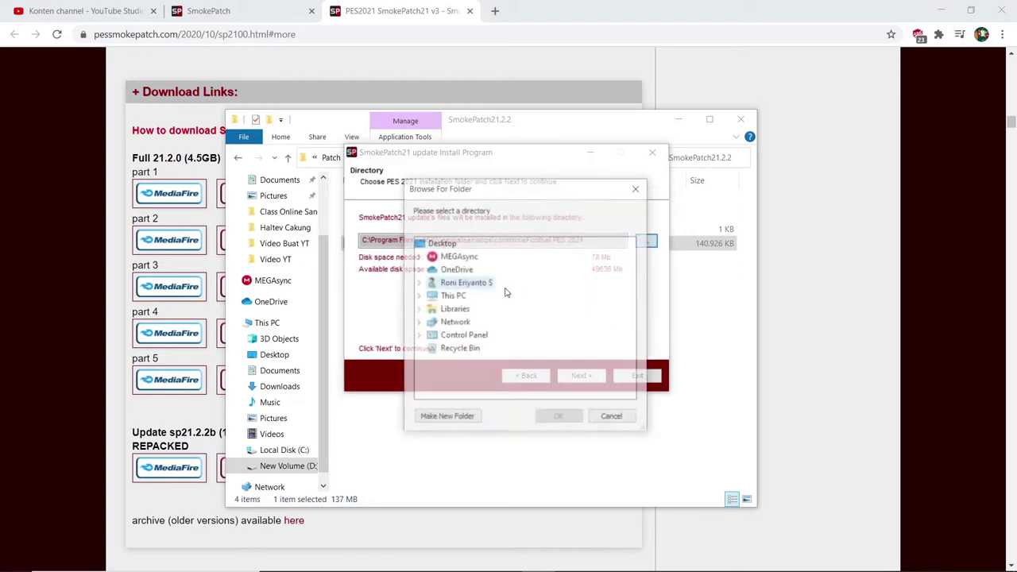
key(Return)
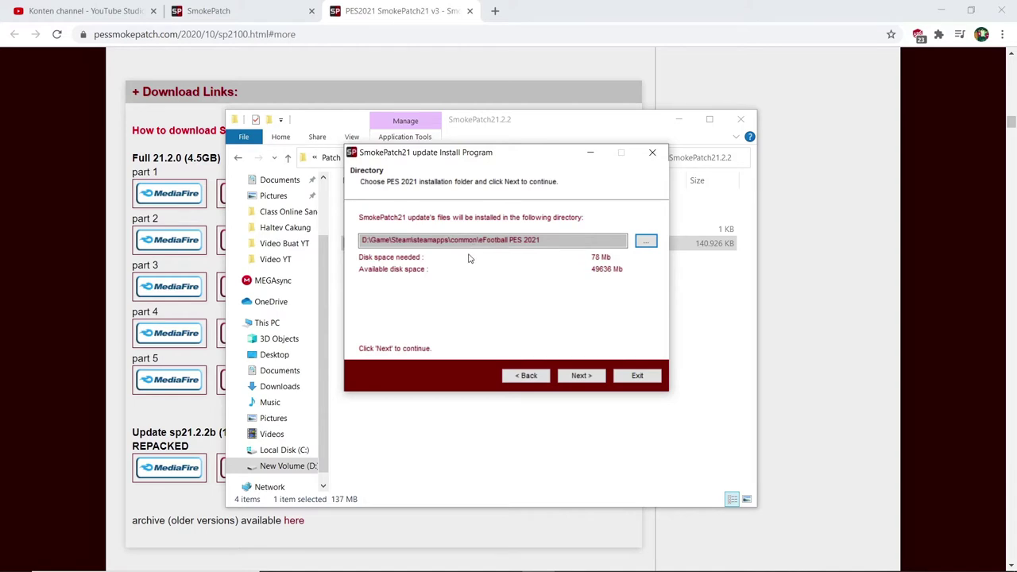
click(582, 376)
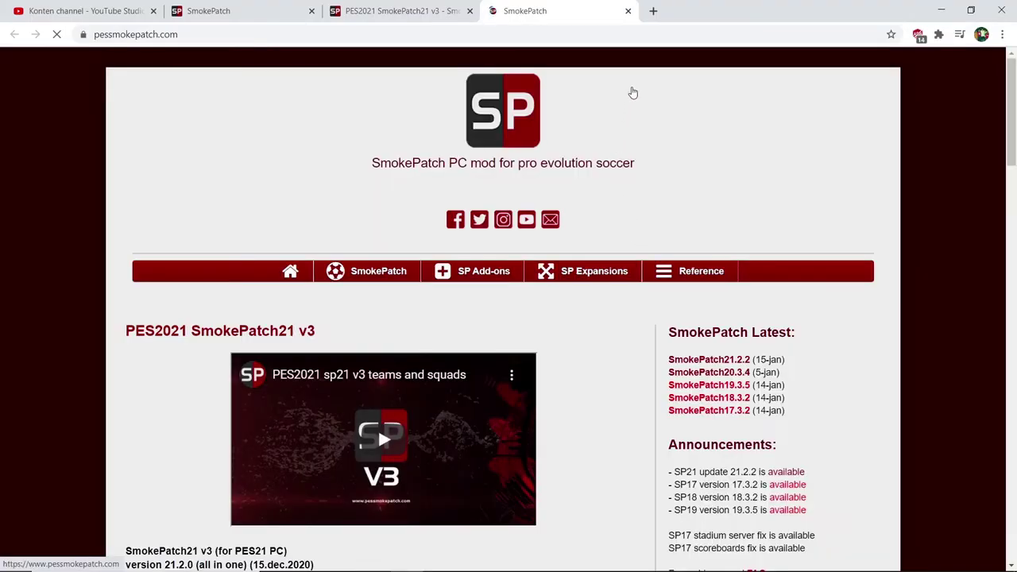
- Close the SmokePatch web page opened by the installer, return to the update installer and exit it
click(628, 12)
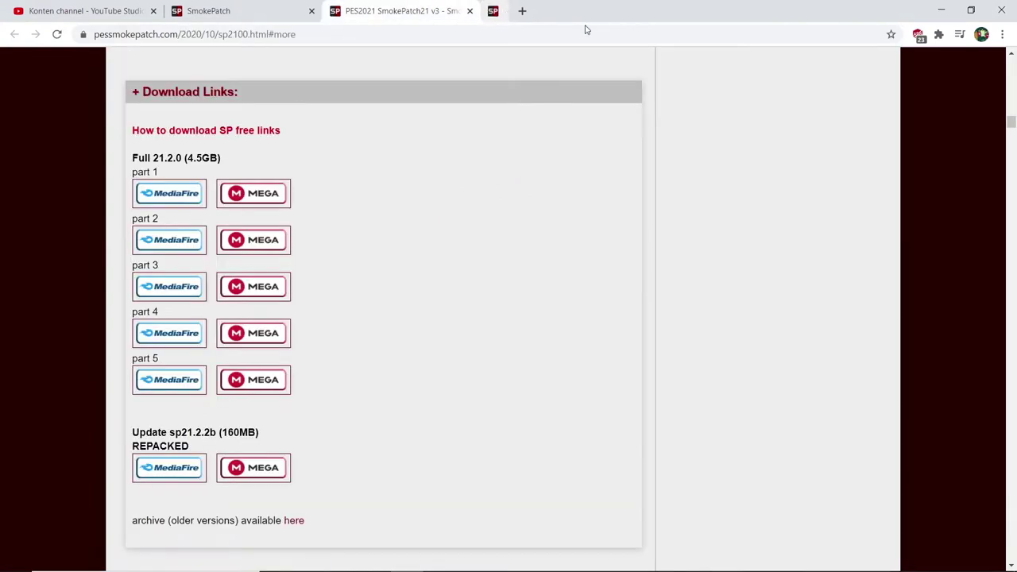
click(546, 560)
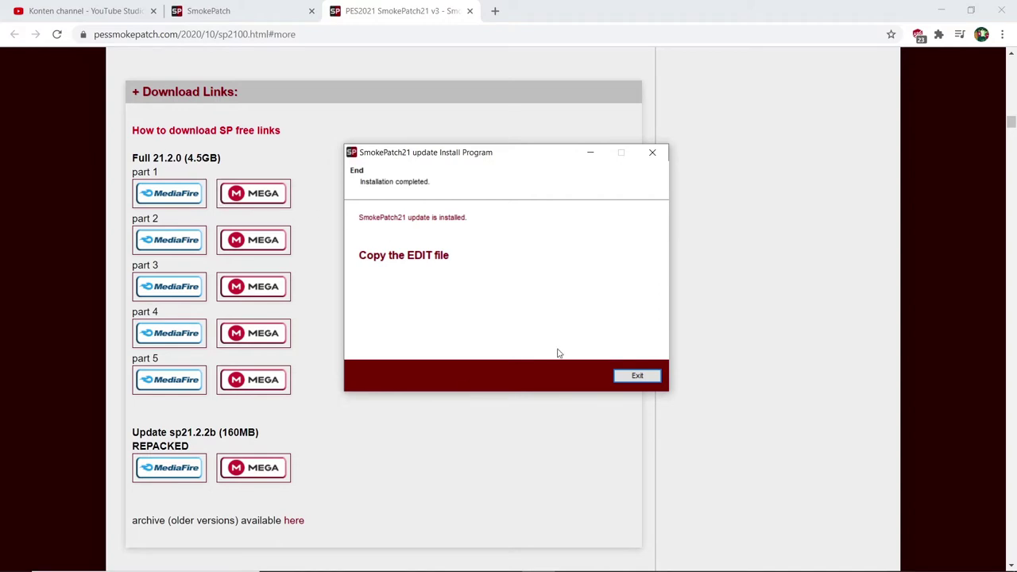
click(637, 375)
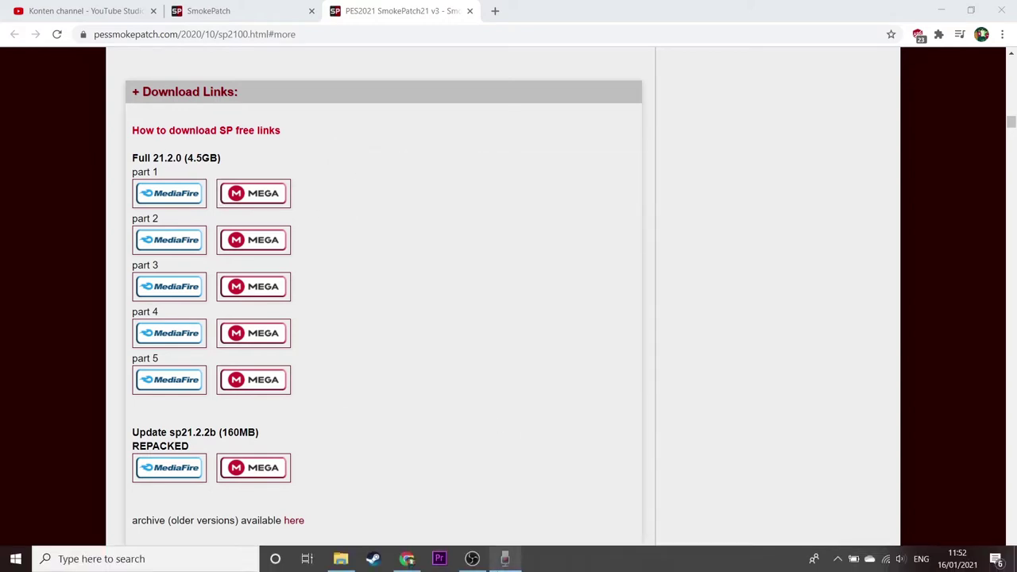
- Copy the EDIT00000000 file from the "edit file (original game)" folder of SmokePatch21.2.2
click(340, 558)
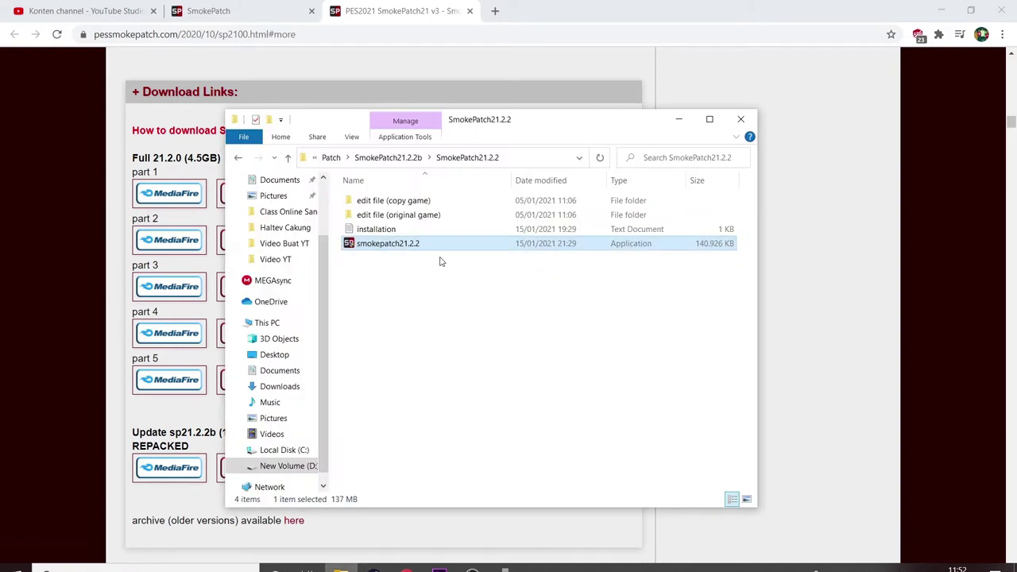
double_click(421, 216)
click(417, 205)
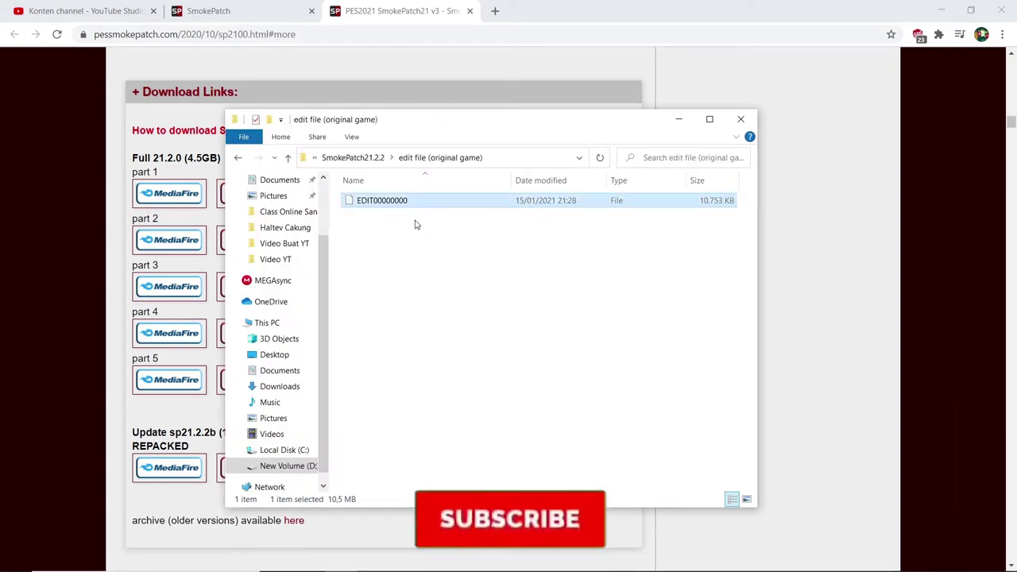
- Open the save folder inside the user ID folder of Documents > KONAMI > eFootball PES 2021 SEASON UPDATE
click(282, 371)
scroll(397, 313, down, 3)
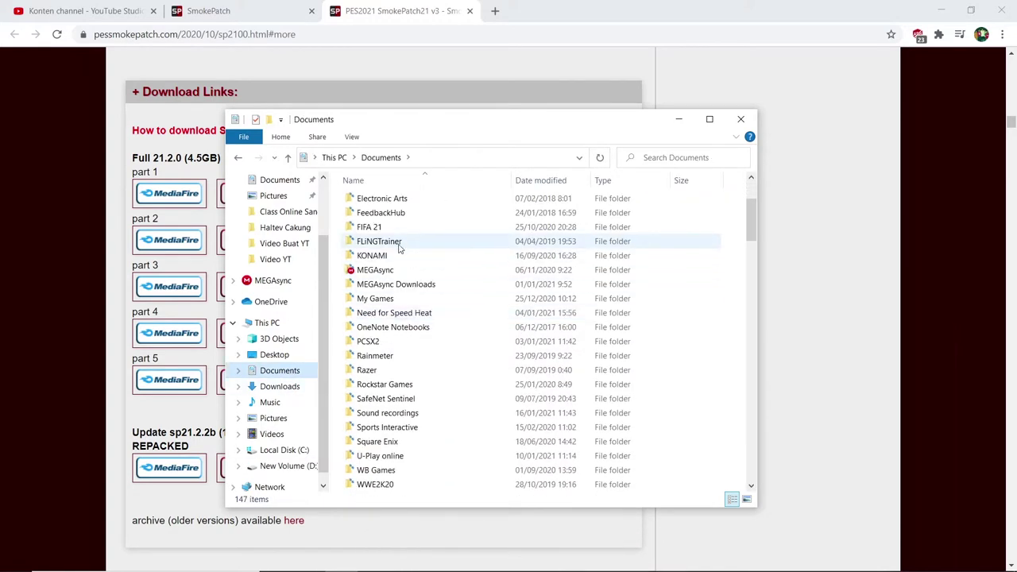
double_click(371, 255)
double_click(404, 202)
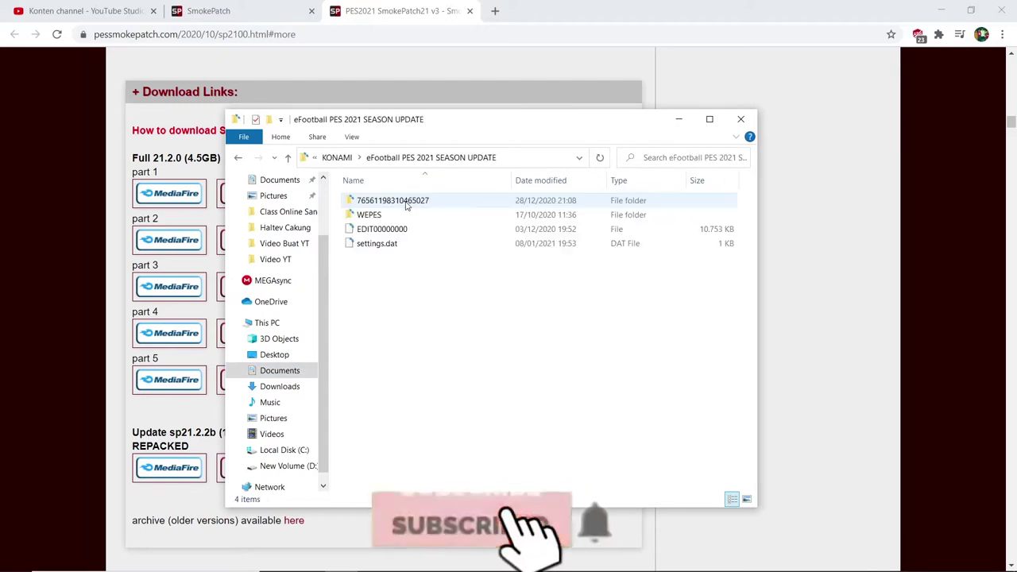
double_click(406, 202)
double_click(406, 202)
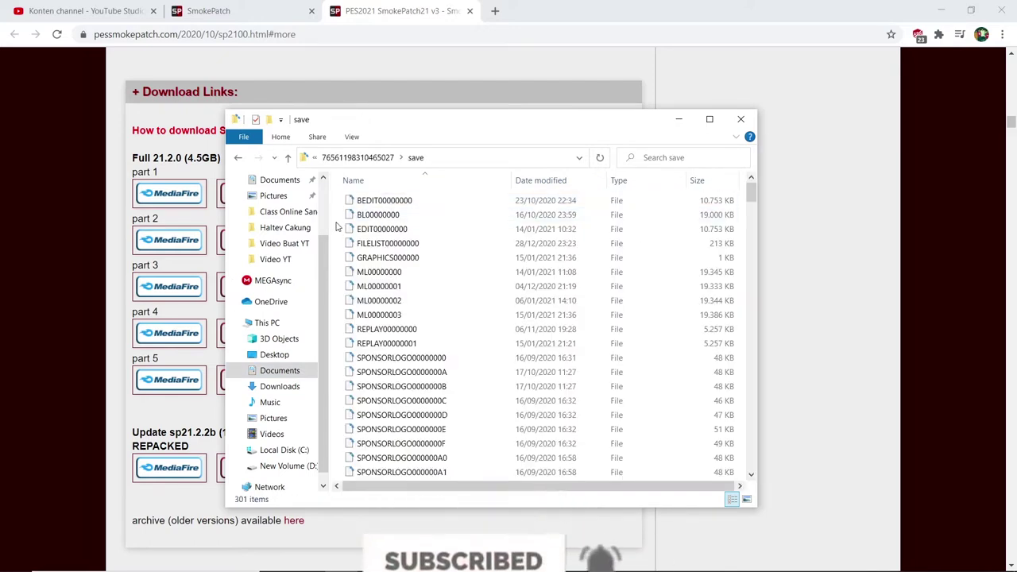
- Paste the copied EDIT00000000 into the save folder, replacing the existing file, and minimise the folder window
key(ctrl+v)
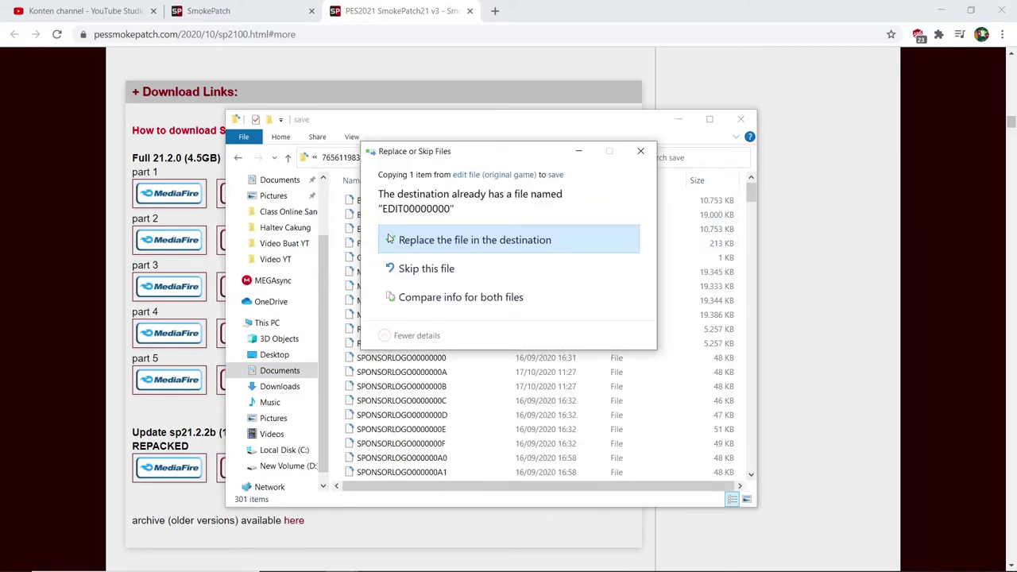
click(390, 239)
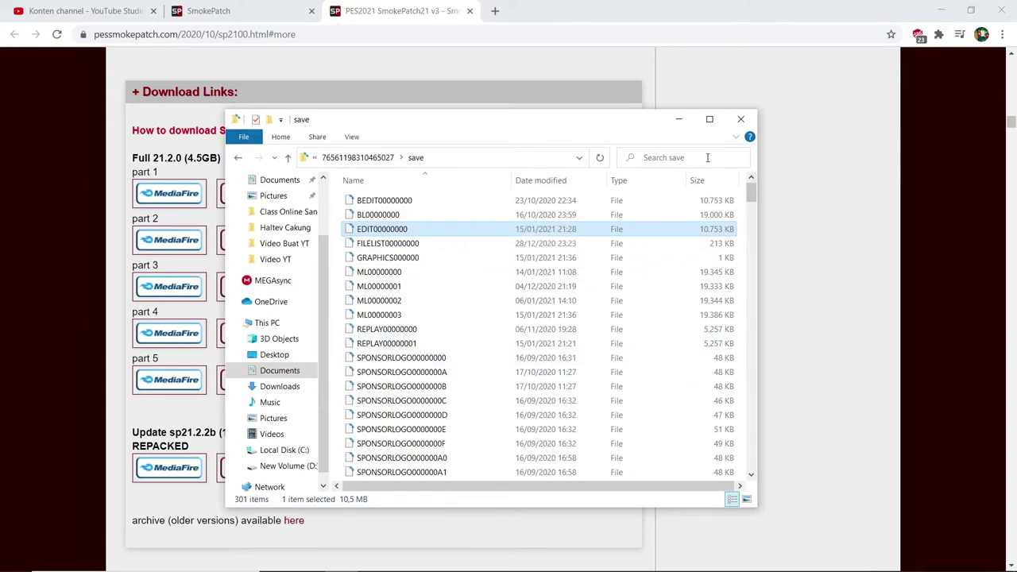
click(682, 120)
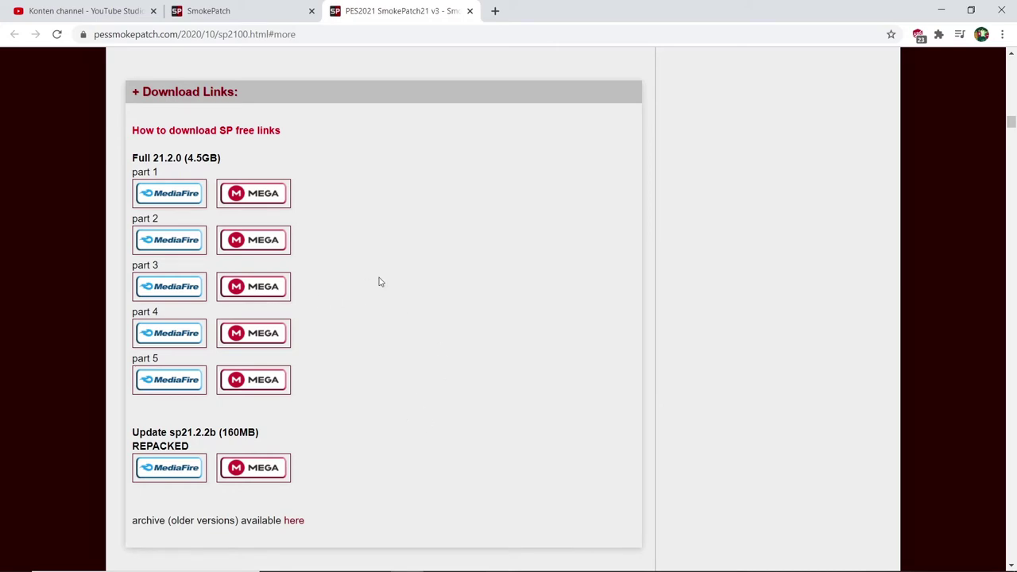
- Review the Switcher and Installation sections of the SmokePatch page, including the live update instruction for Steam users
scroll(379, 282, up, 6)
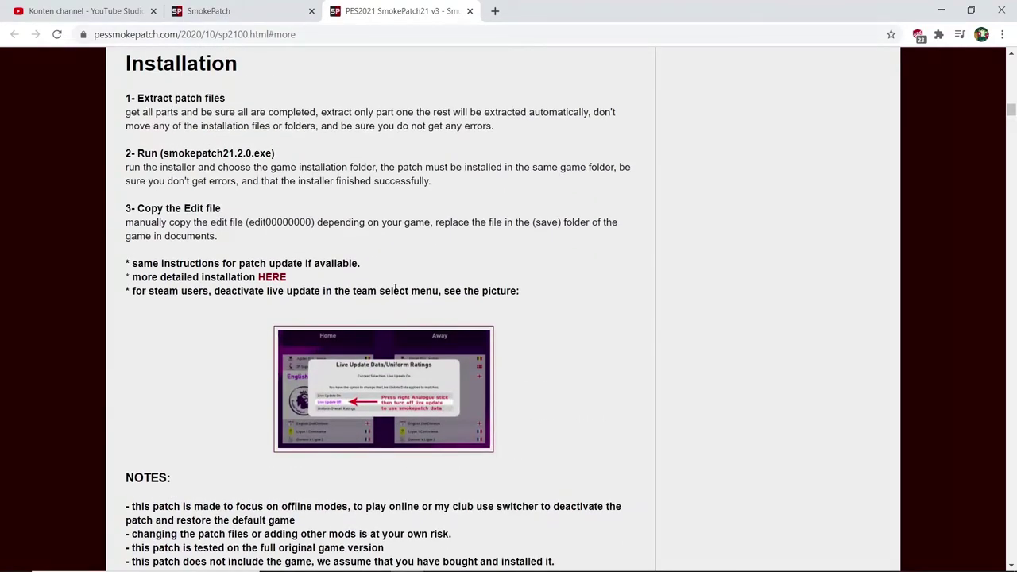
scroll(395, 289, up, 4)
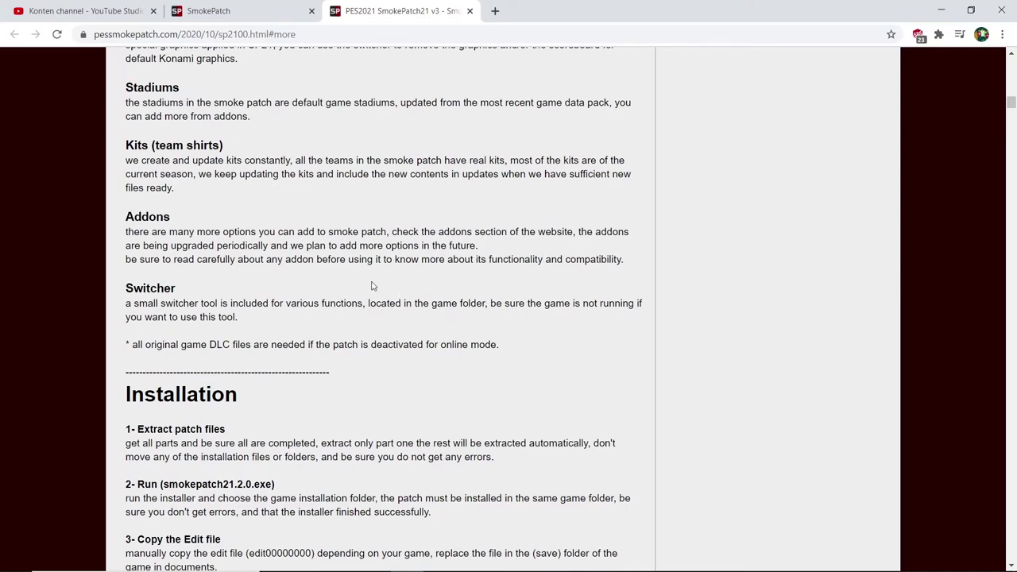
scroll(370, 284, down, 4)
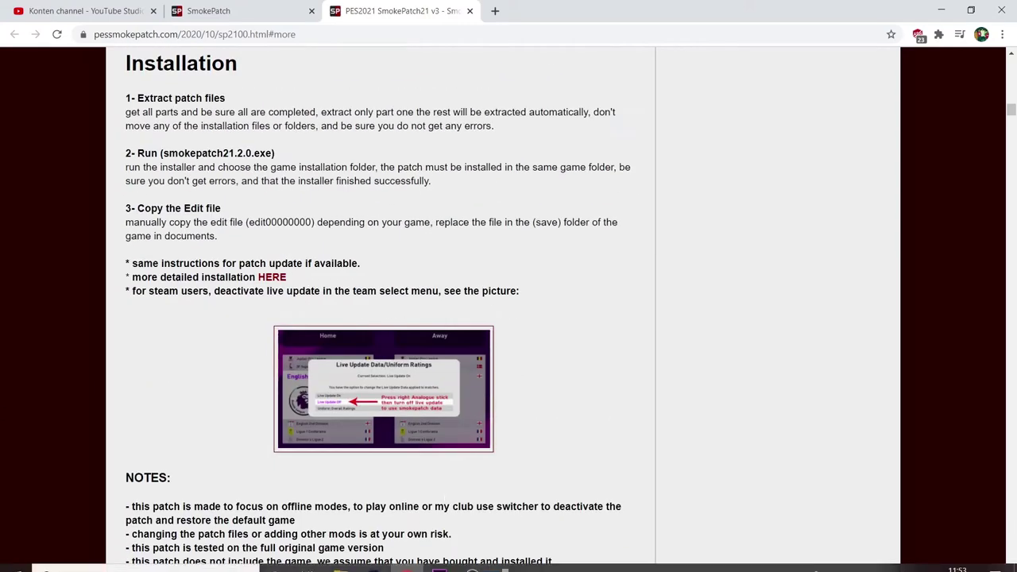
click(342, 561)
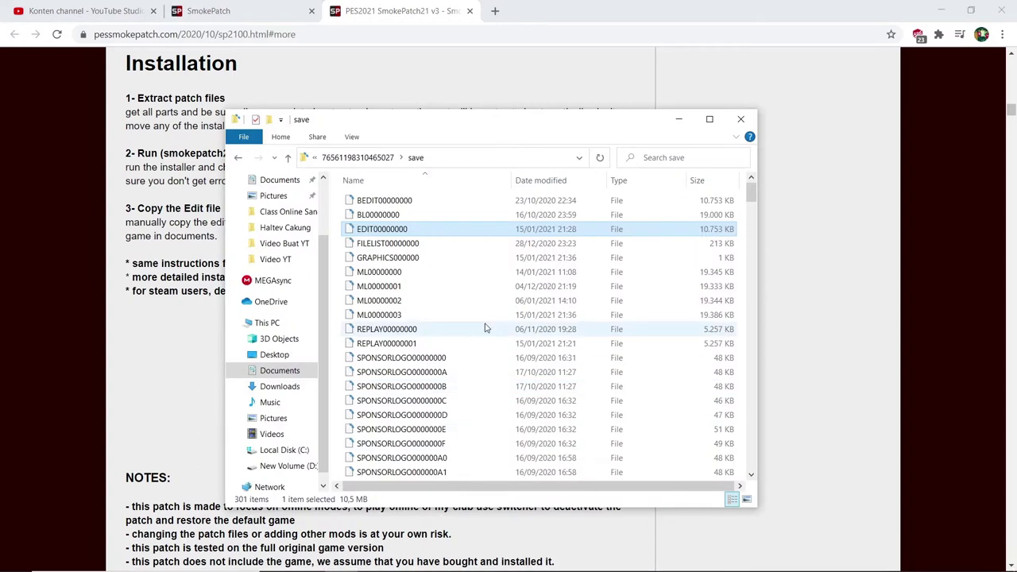
click(238, 158)
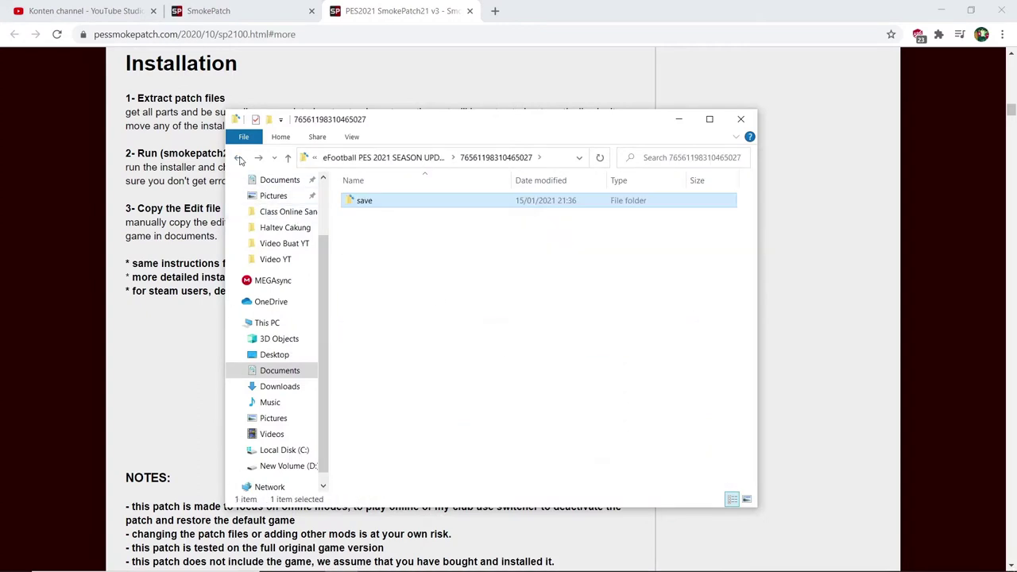
click(282, 466)
scroll(580, 313, down, 5)
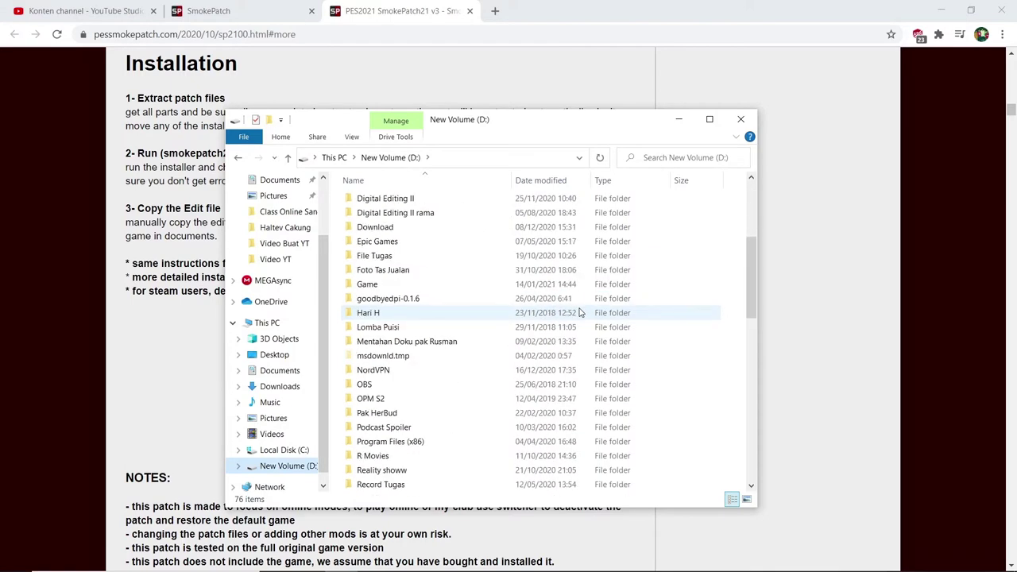
click(678, 120)
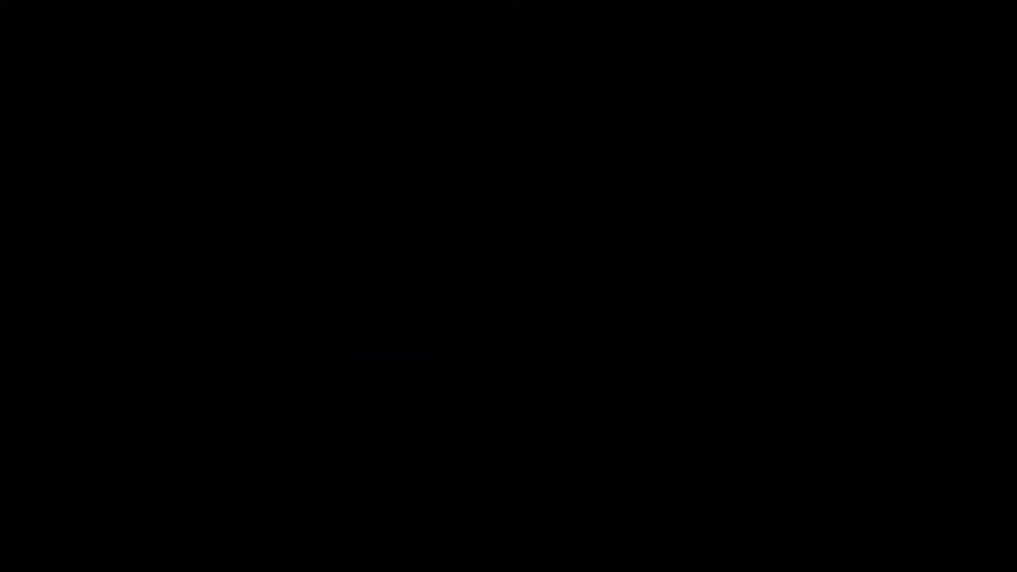